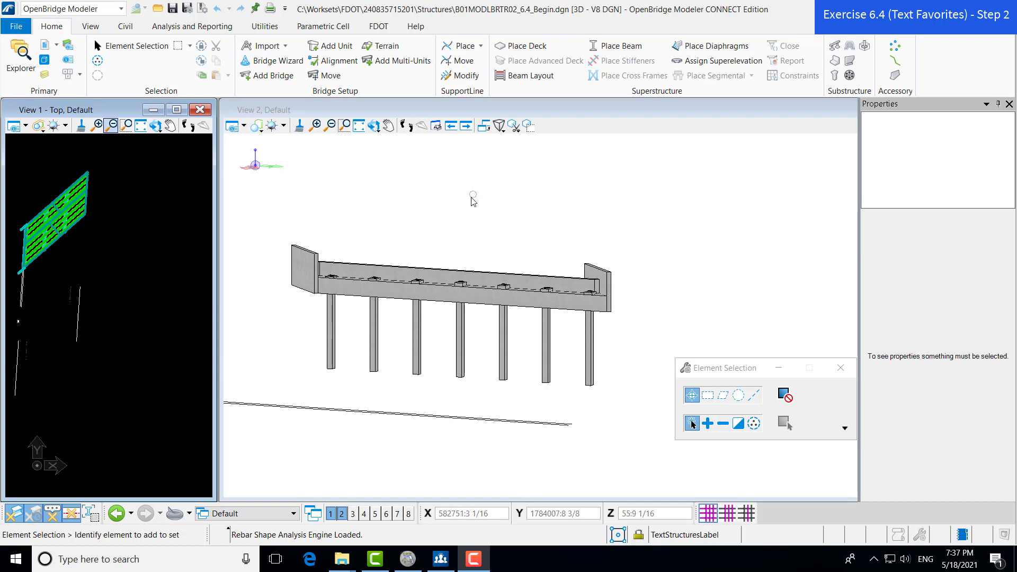
Start placing a note with the FDOT Structures Note-Elevation dimension style.
left_click(373, 127)
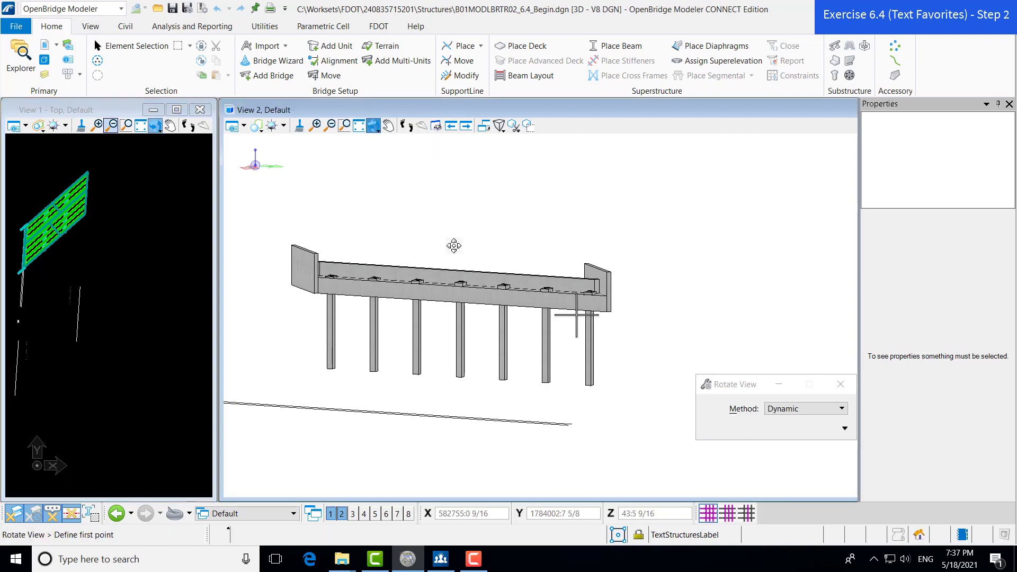
left_click(474, 249)
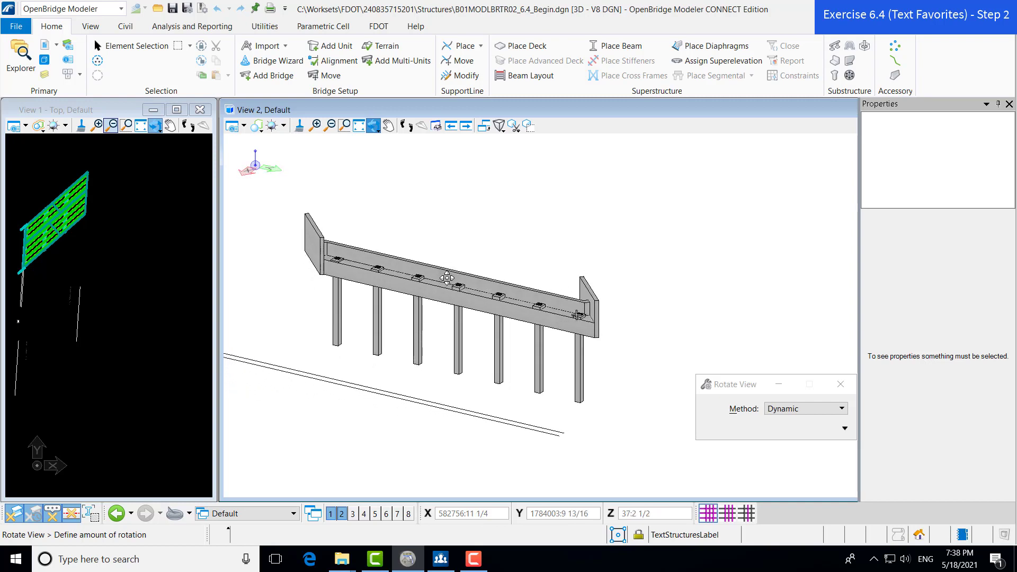
left_click(577, 315)
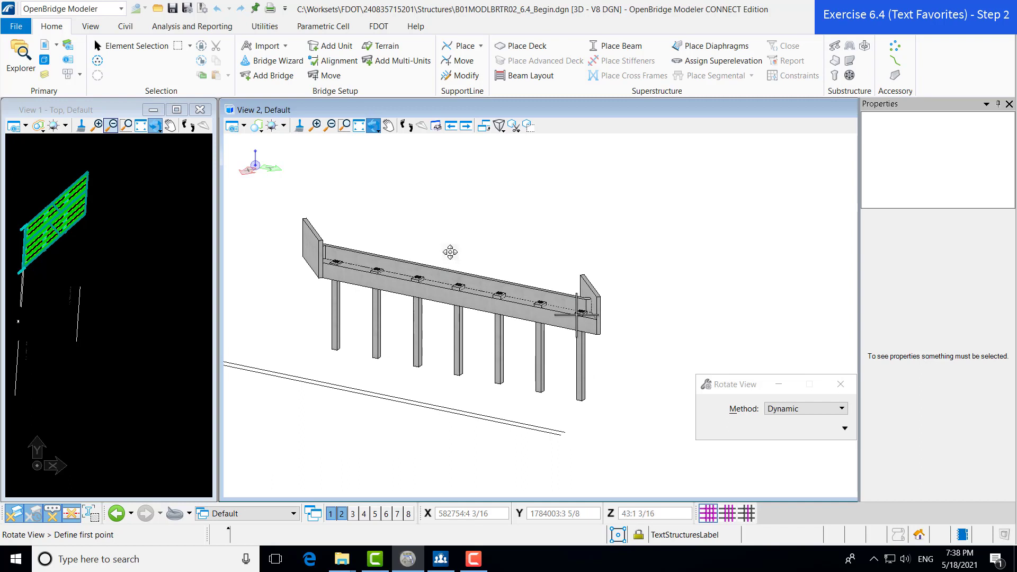
right_click(449, 252)
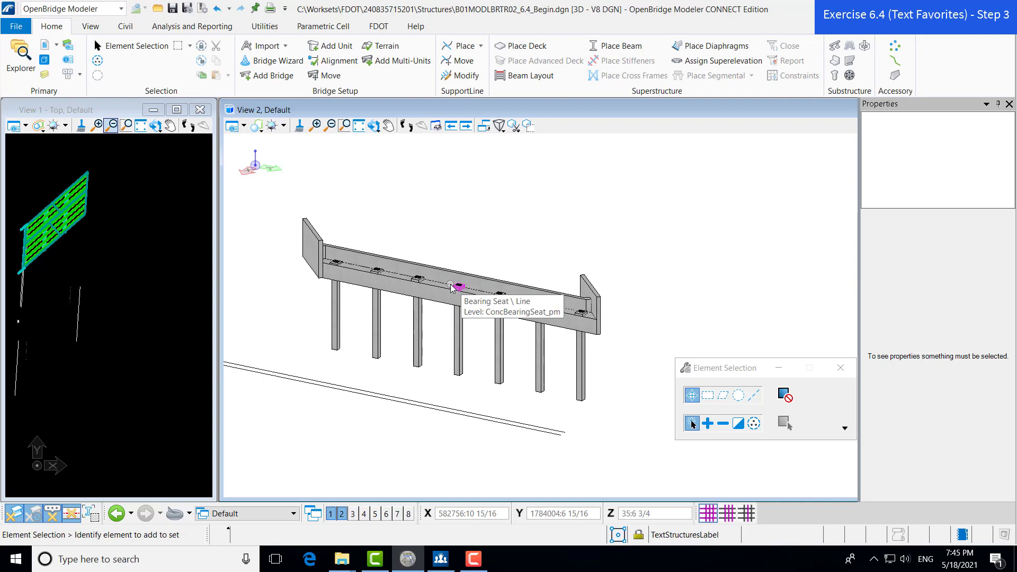
left_click(174, 28)
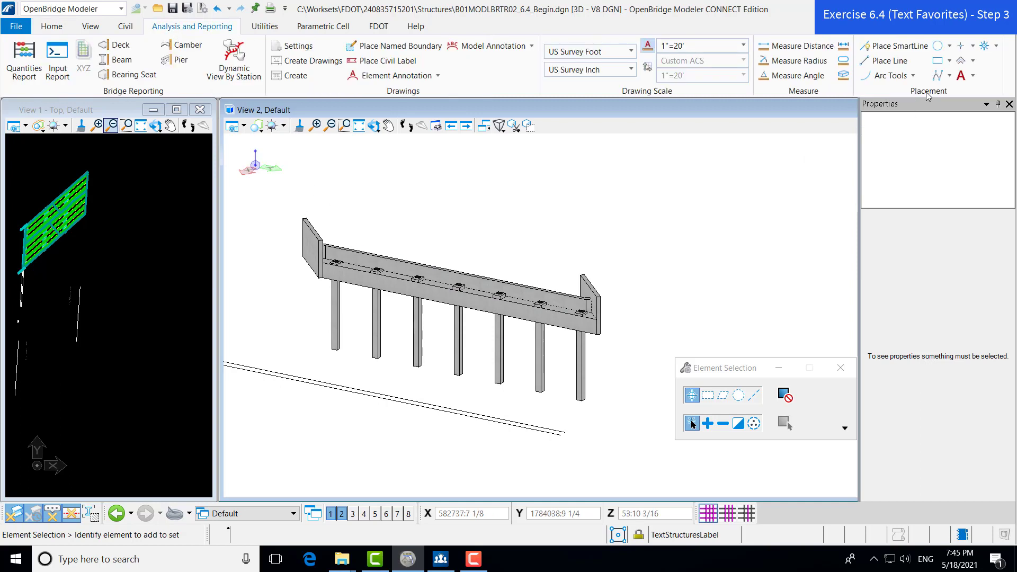
left_click(972, 78)
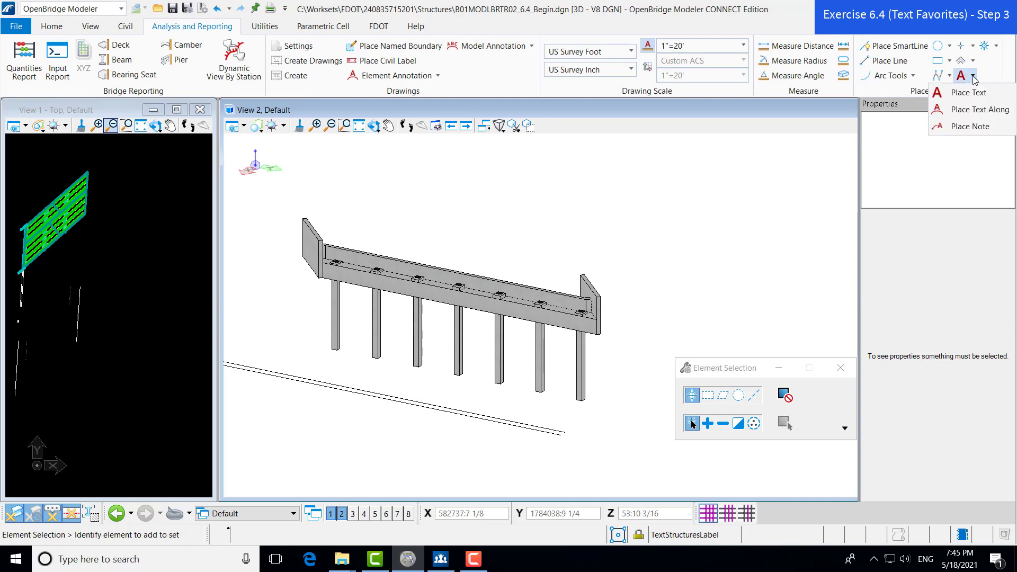
left_click(970, 127)
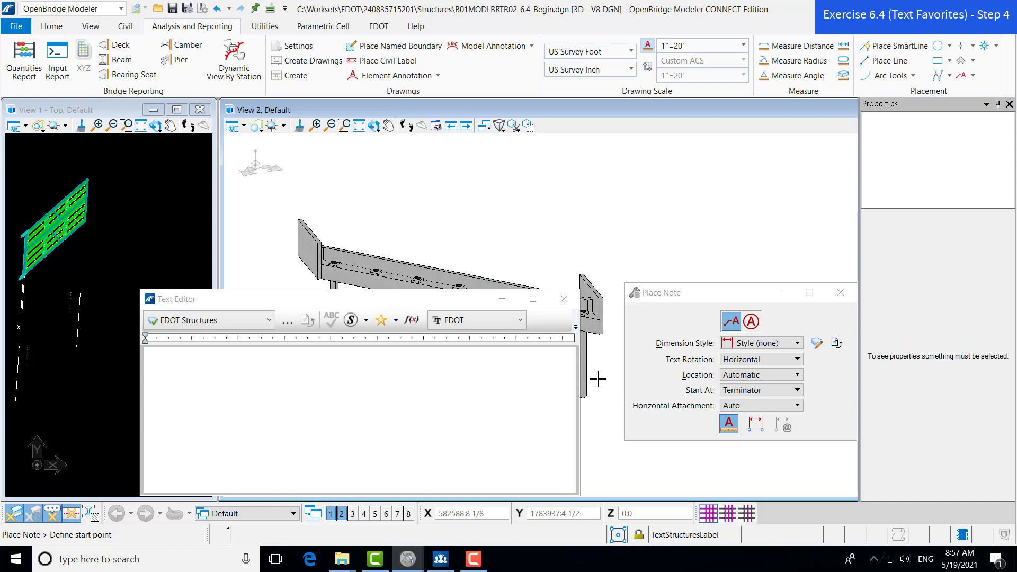
left_click(749, 343)
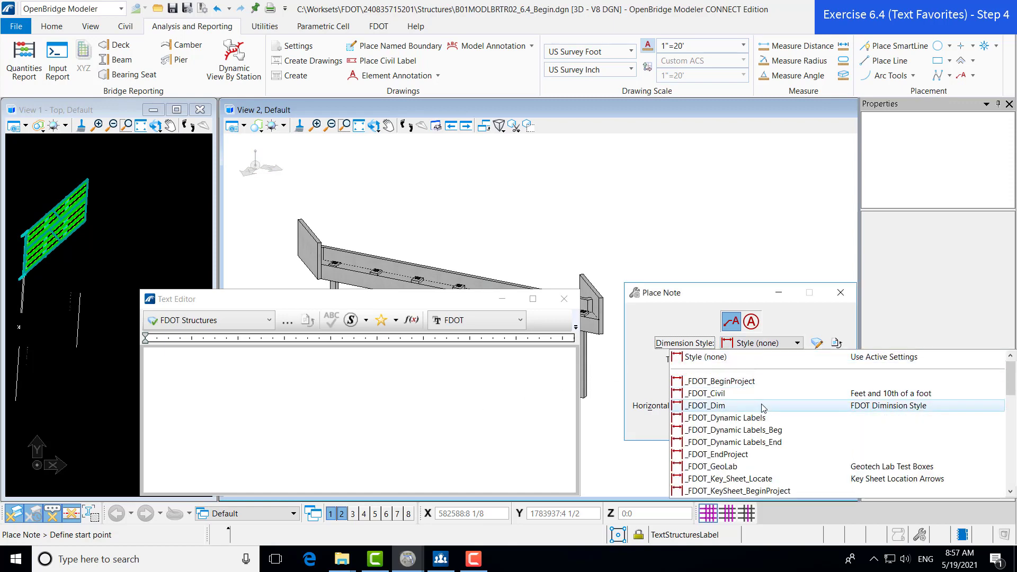
scroll(763, 408, "down", 3)
scroll(763, 408, "down", 5)
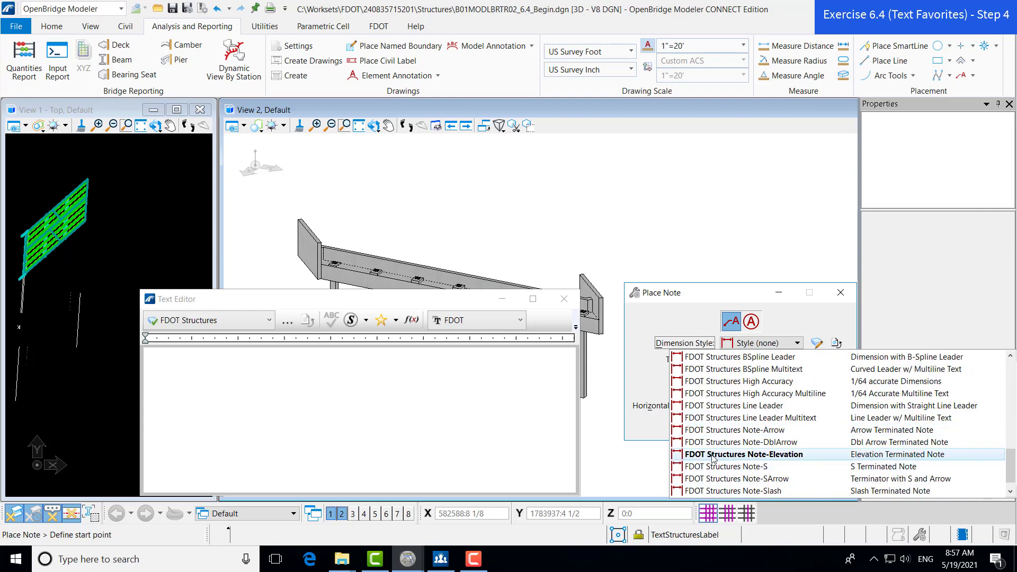
left_click(816, 455)
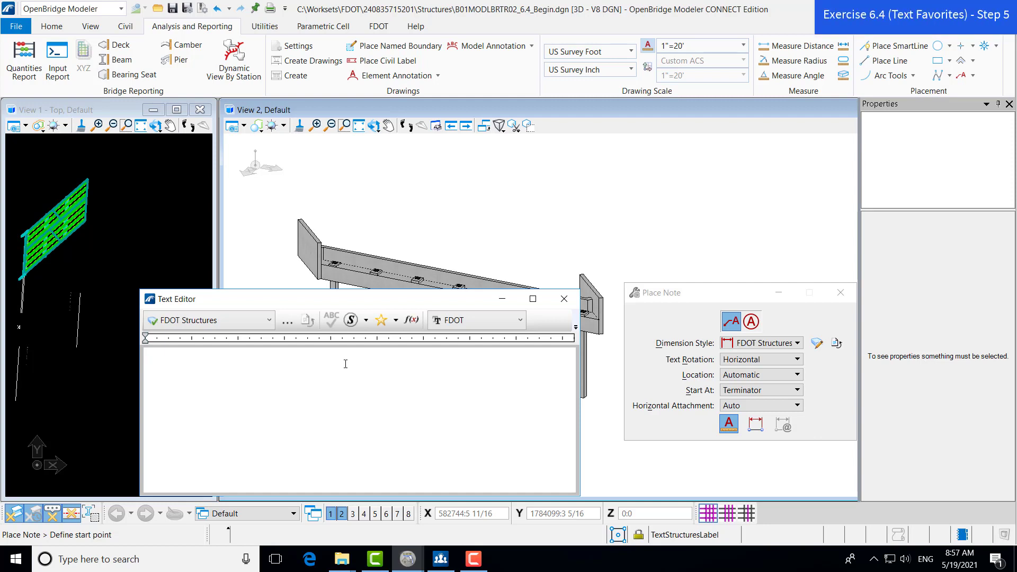
Insert an Element Properties field in the note text and link it to the second bearing seat from the right end of the cap.
left_click(413, 321)
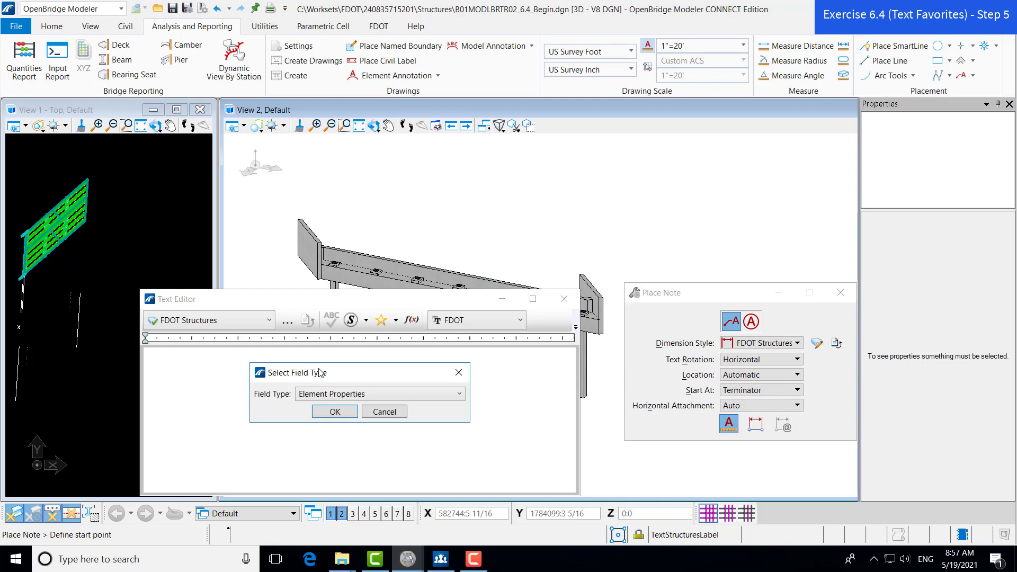
left_click(331, 396)
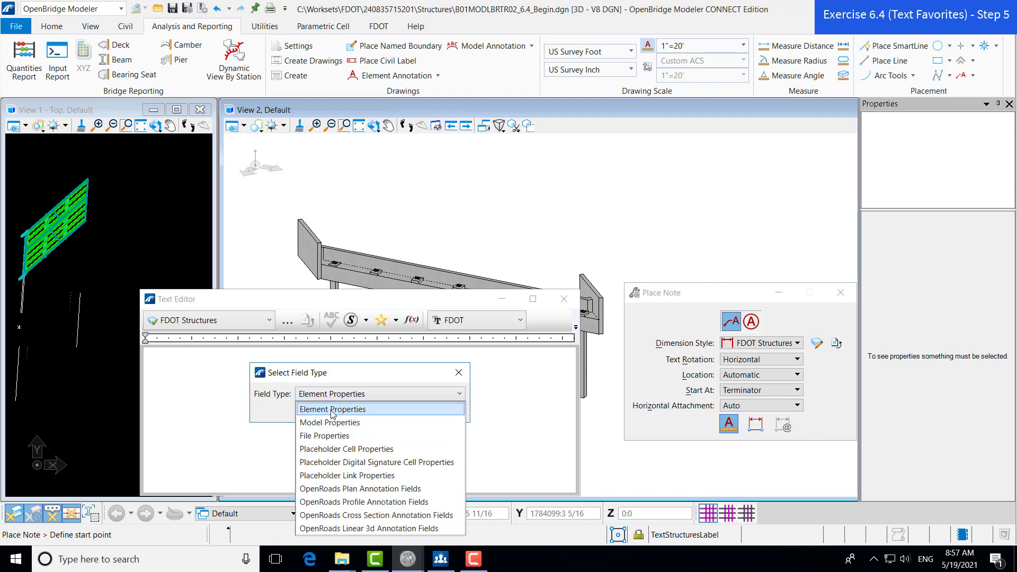
left_click(369, 411)
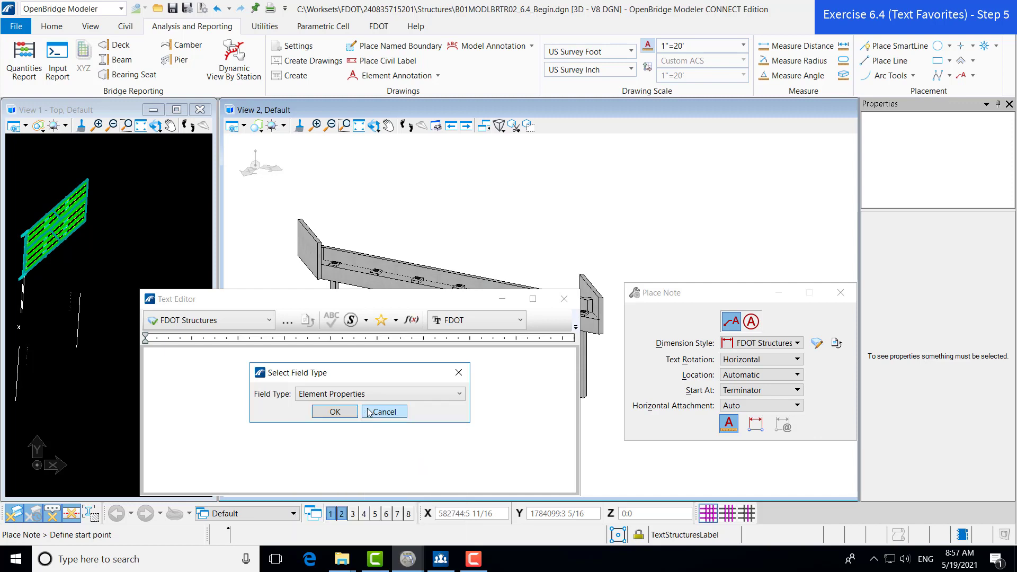
left_click(329, 413)
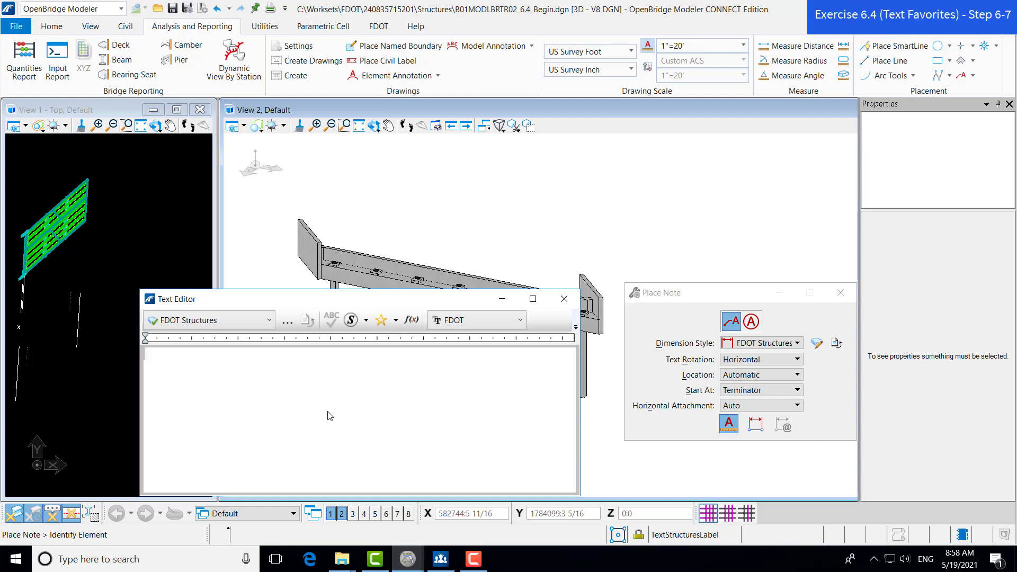
middle_click_drag(436, 218, 456, 236, "shift")
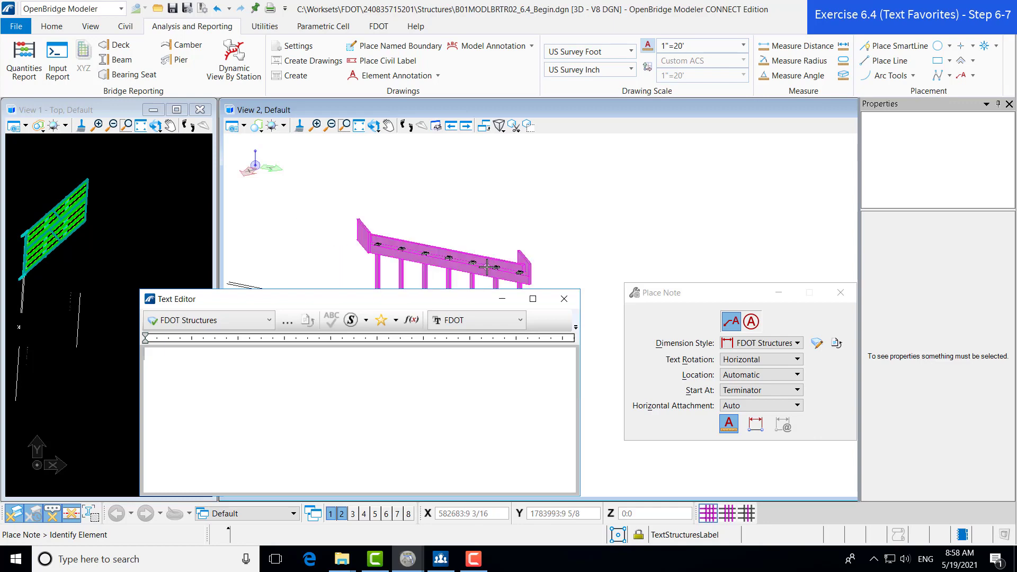
scroll(487, 266, "up", 5)
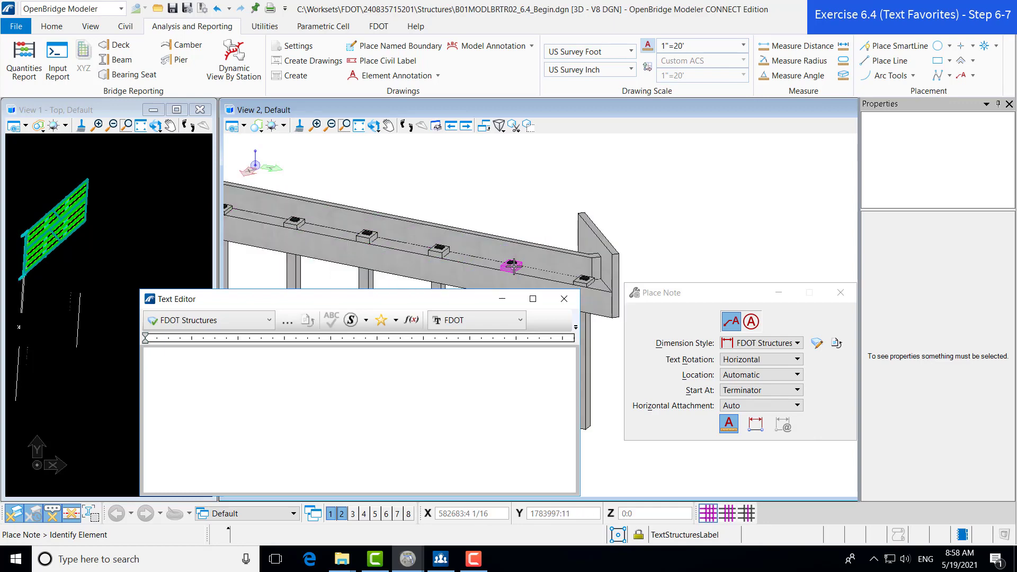
left_click(513, 263)
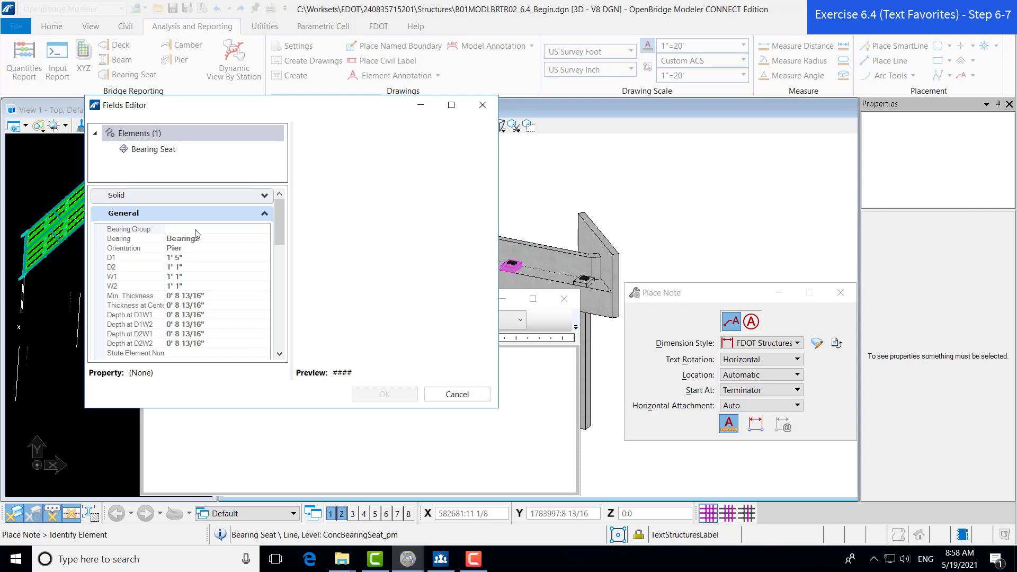
Choose the Bearing Seat's Range High z value from its Raw Data as the field property.
left_click(161, 152)
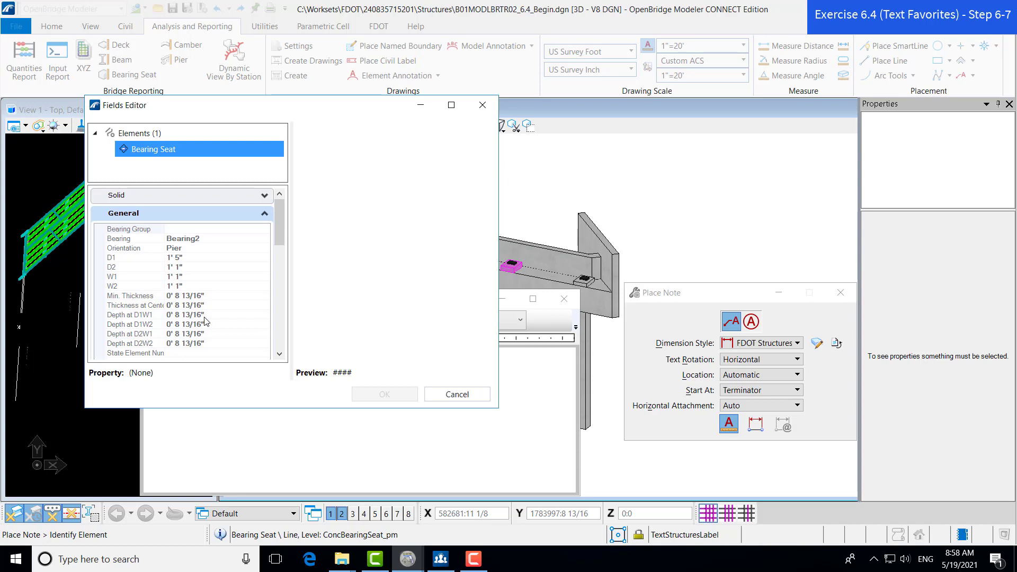
scroll(206, 319, "down", 1)
scroll(205, 319, "down", 4)
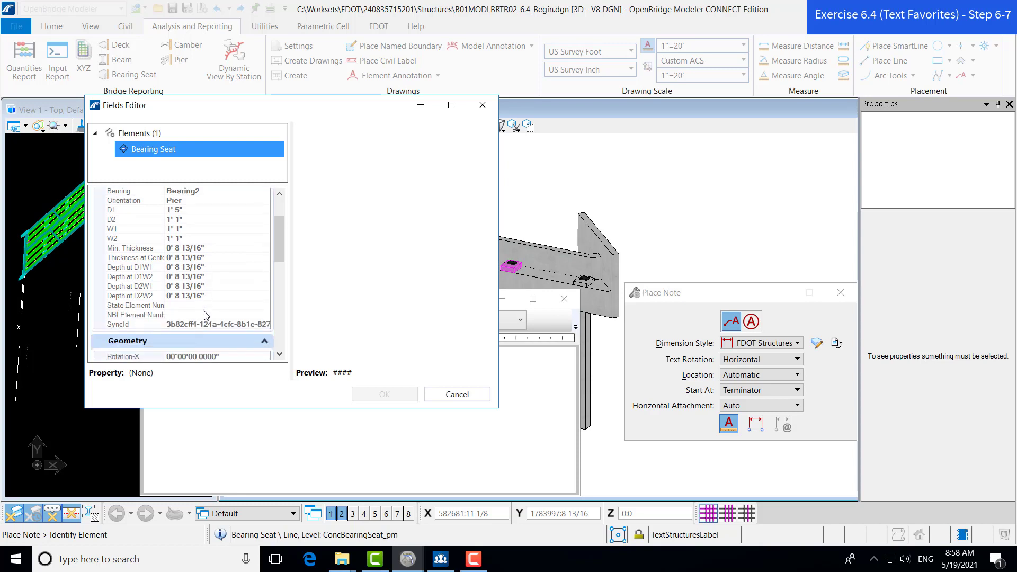
scroll(198, 257, "down", 10)
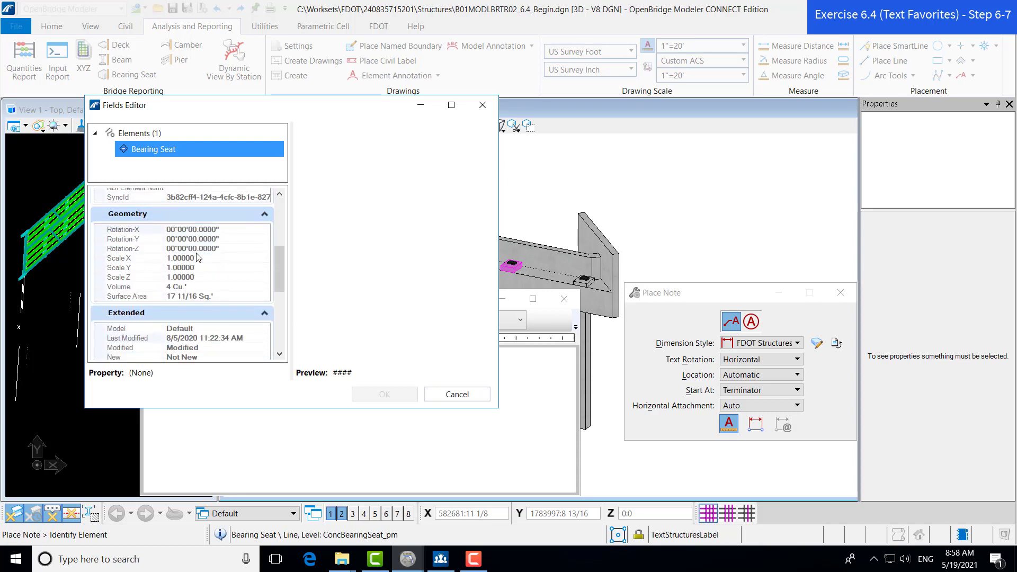
scroll(196, 257, "down", 6)
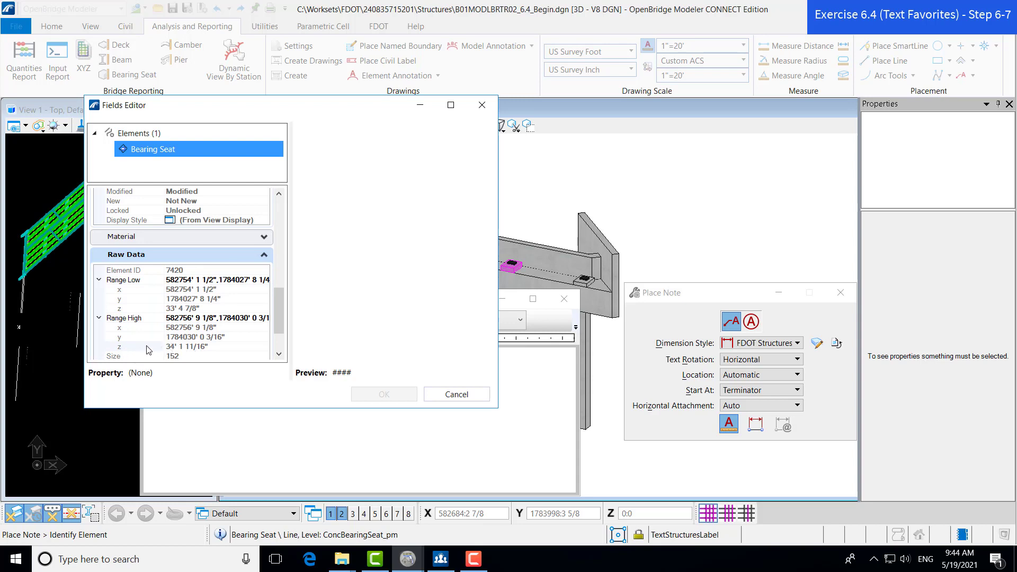
left_click(130, 350)
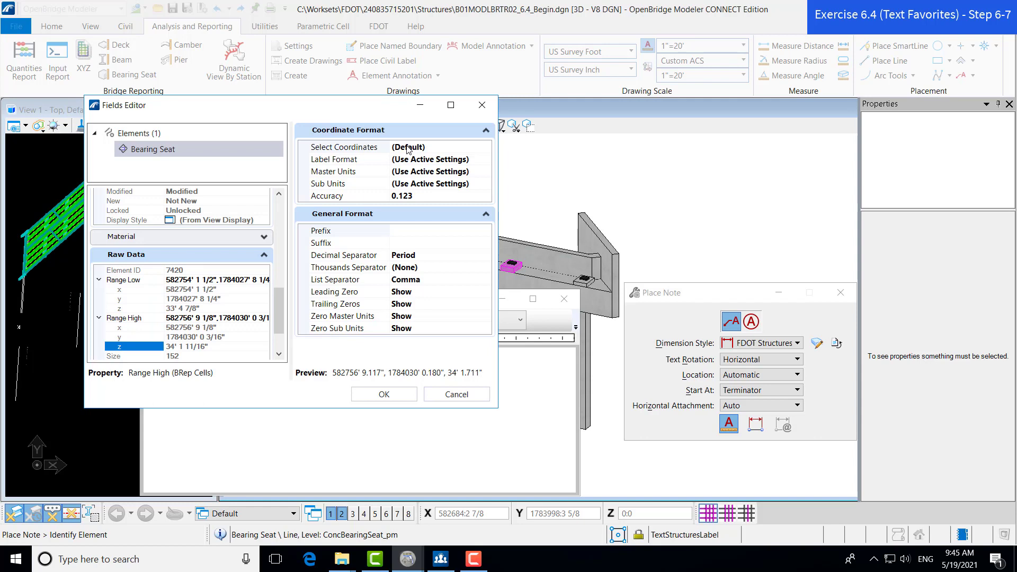
Format the field to show only the Z coordinate, with the label format set to MU.
left_click(409, 148)
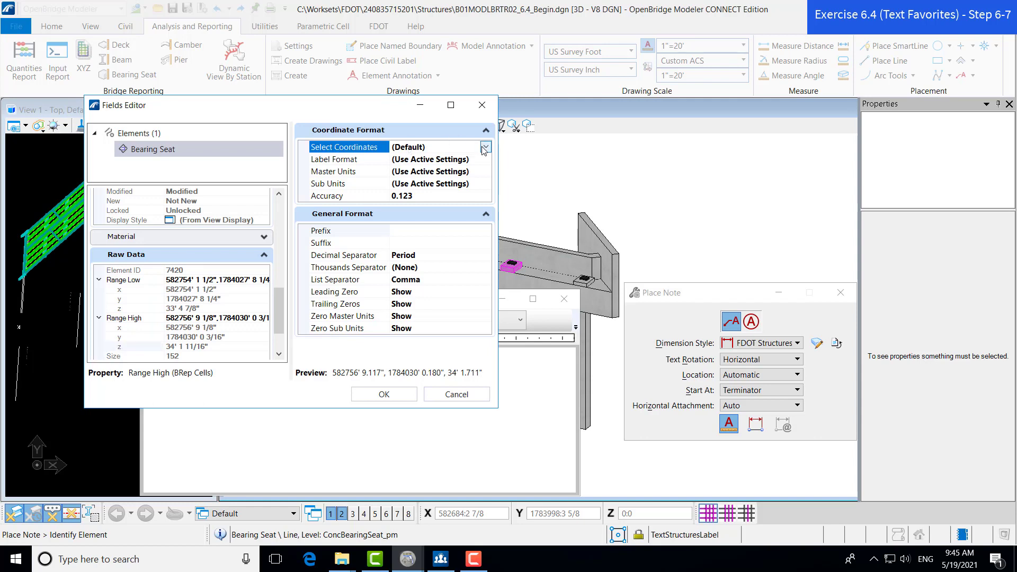
left_click(434, 148)
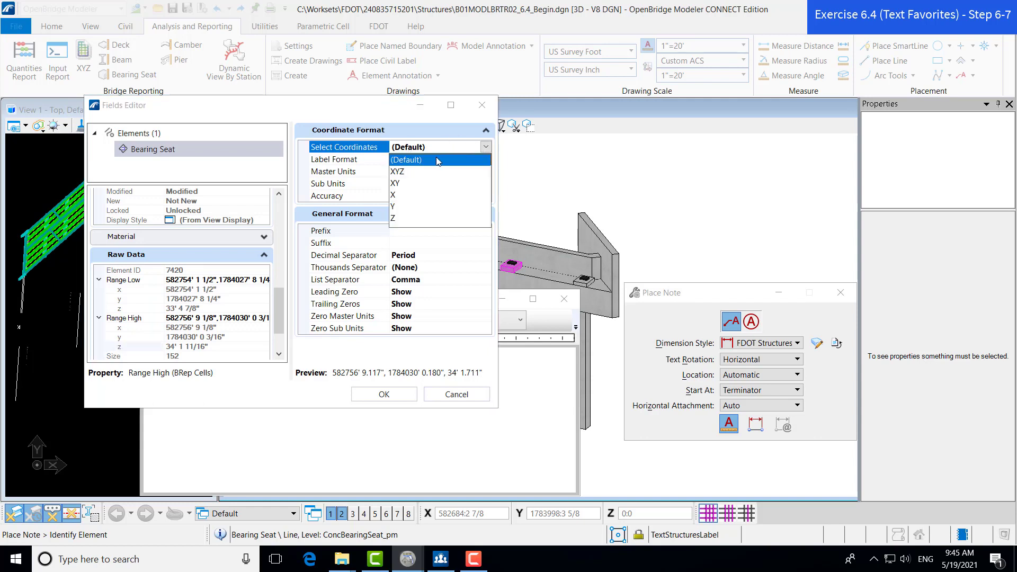
left_click(394, 219)
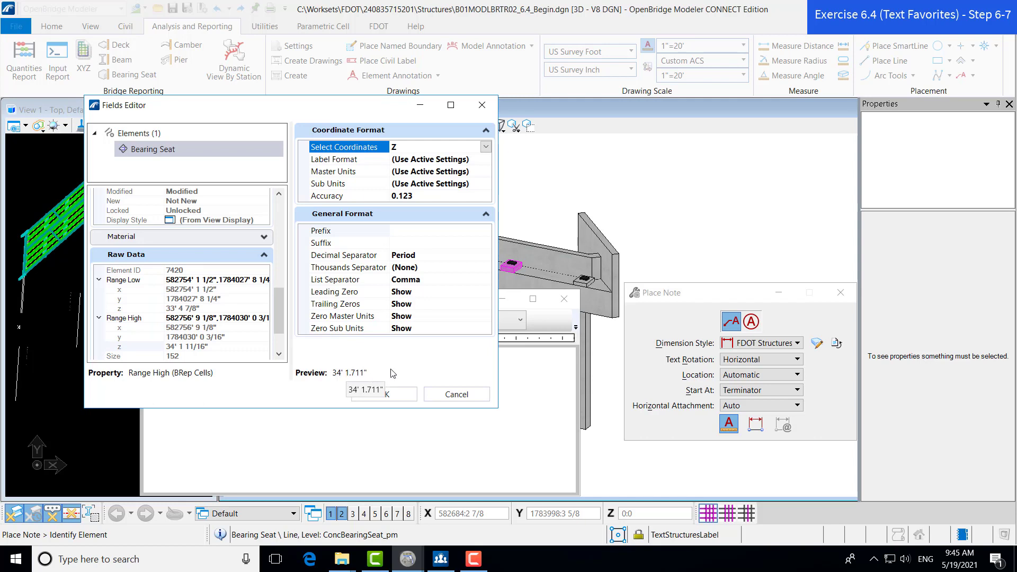
left_click(409, 160)
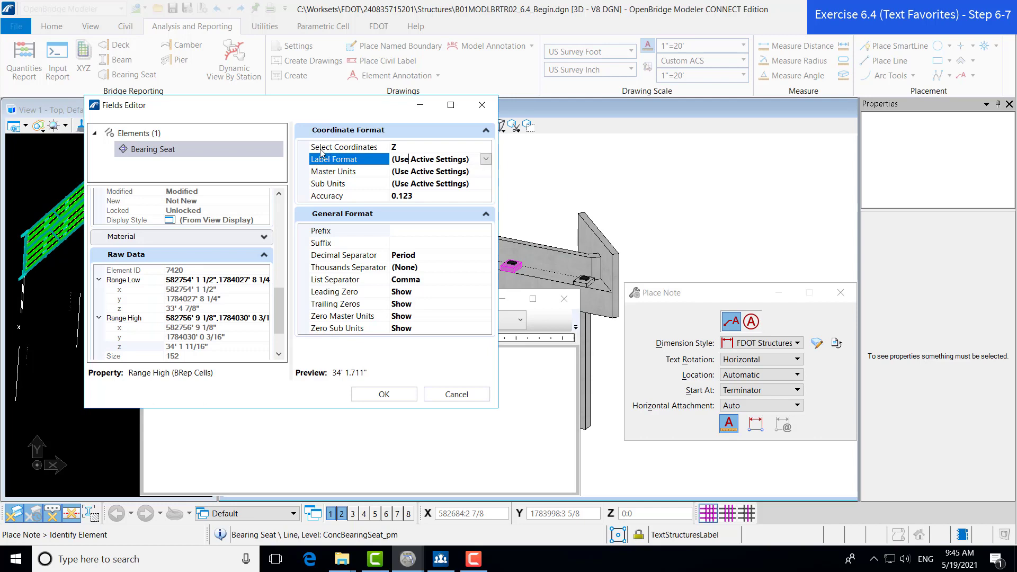
left_click(485, 160)
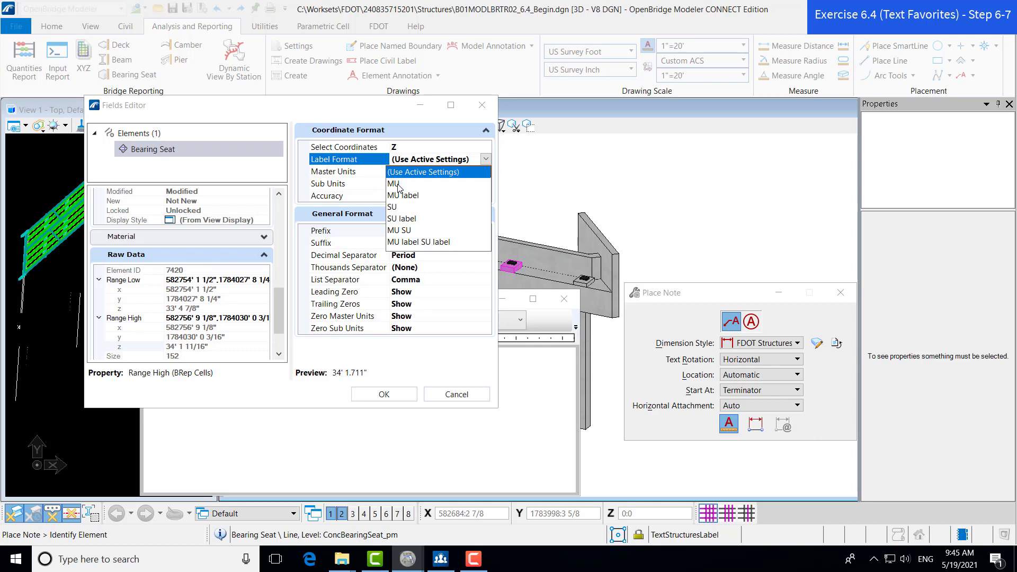
left_click(398, 185)
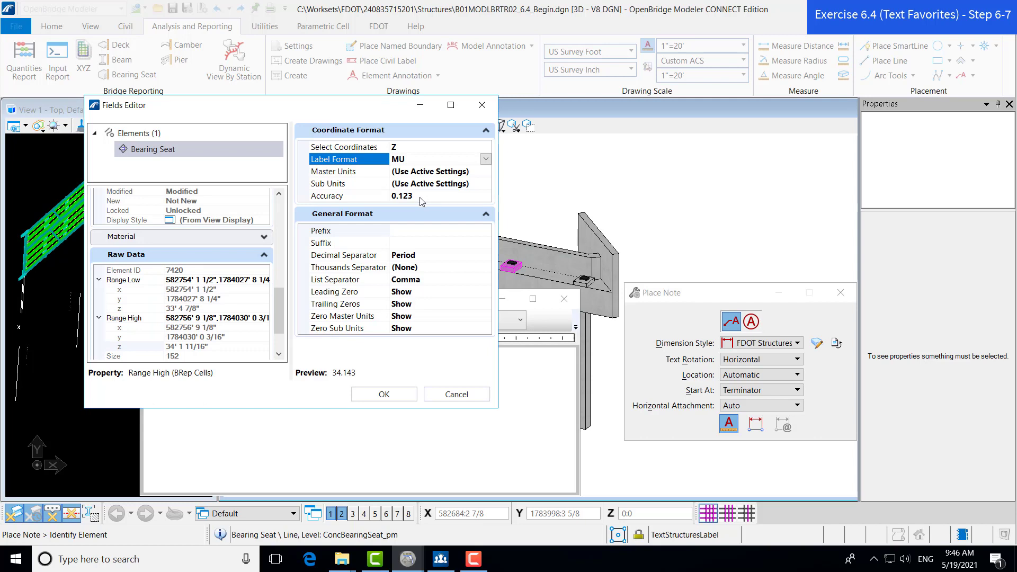
Give the field the prefix "EL. " with a trailing space and insert it into the note text.
left_click(416, 236)
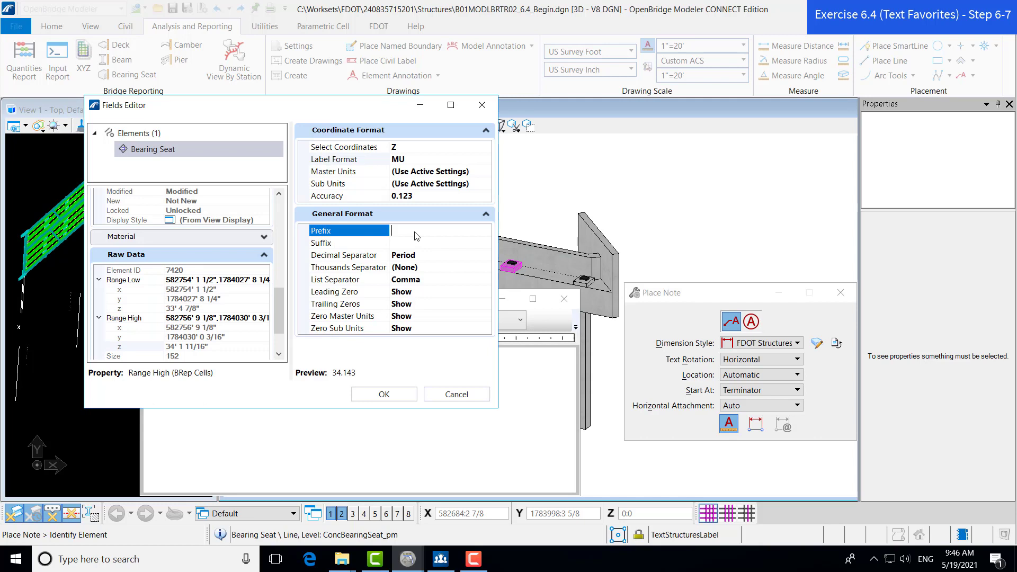
type("EL.")
key("Tab")
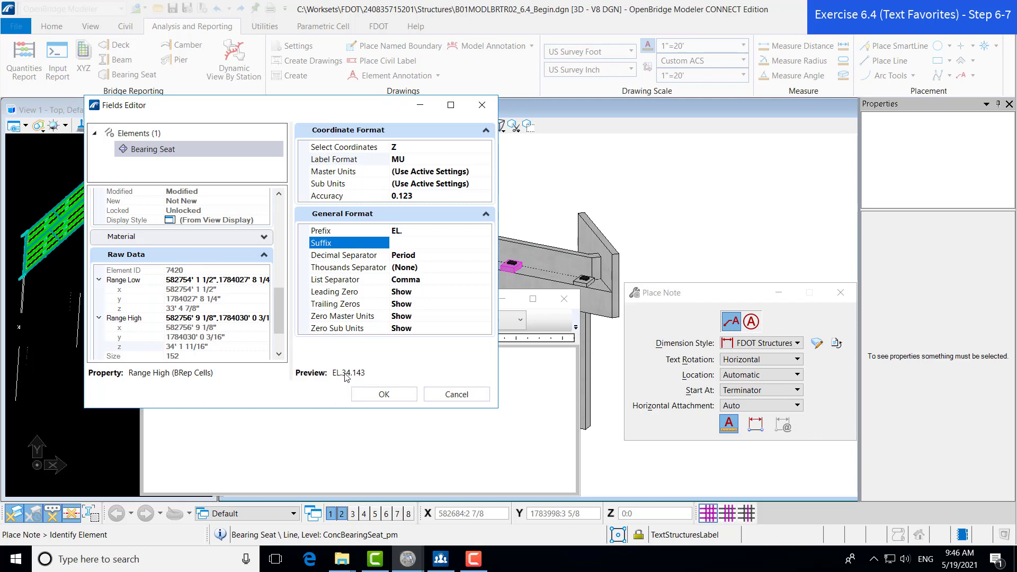
left_click(408, 232)
left_click(408, 232)
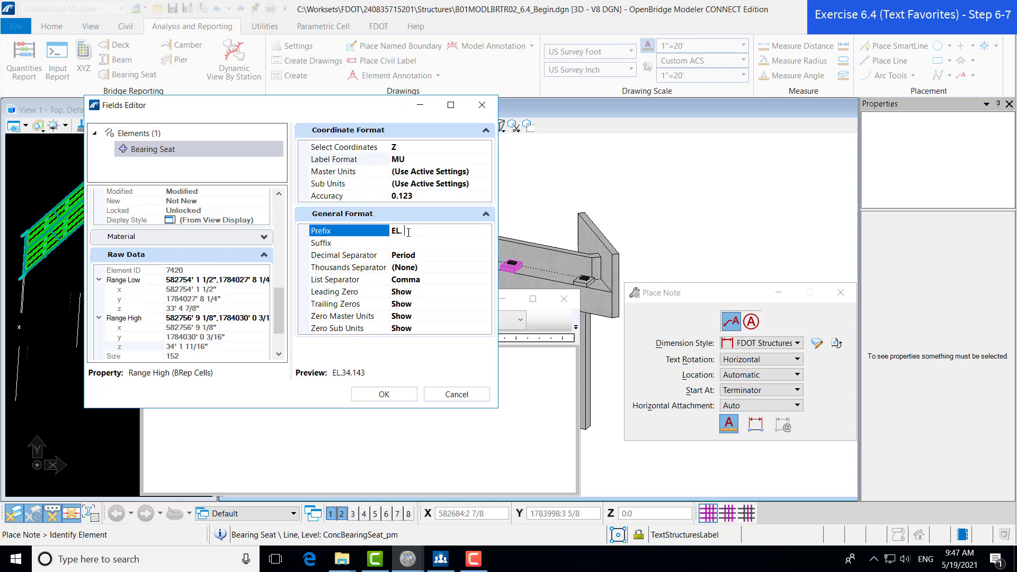
key("Tab")
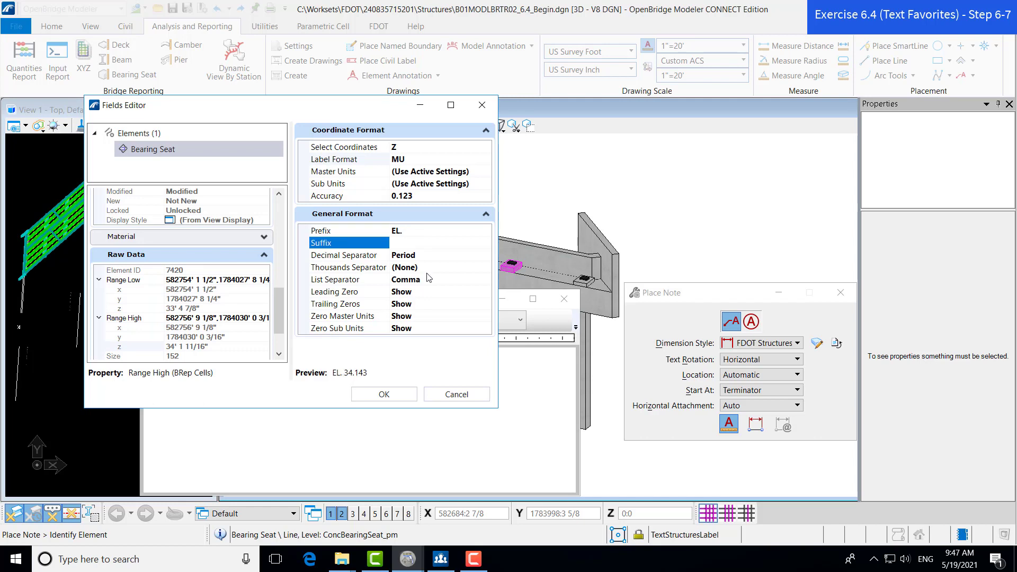
left_click(384, 394)
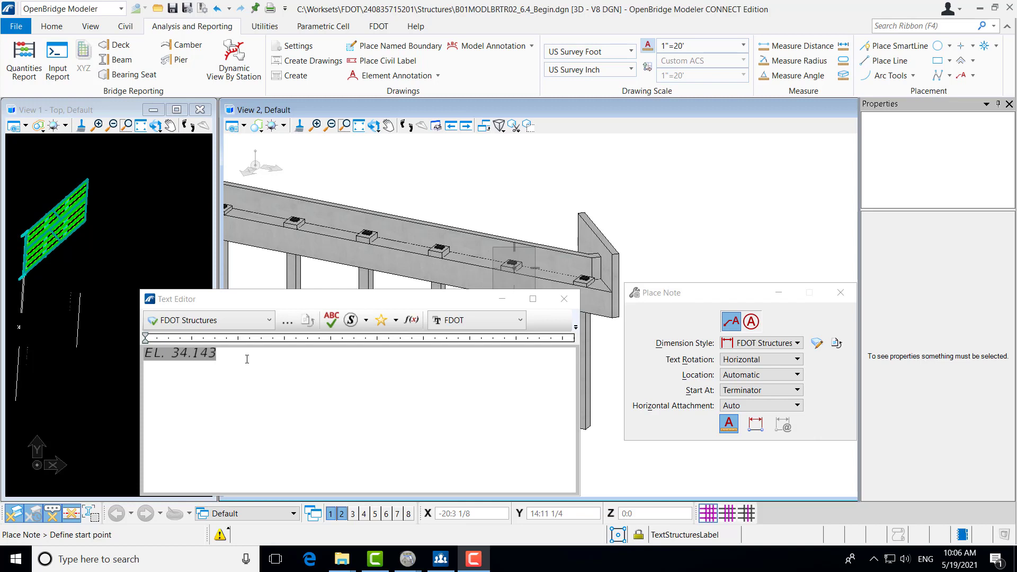
Save the elevation field in the note text as a text favorite.
right_click(182, 355)
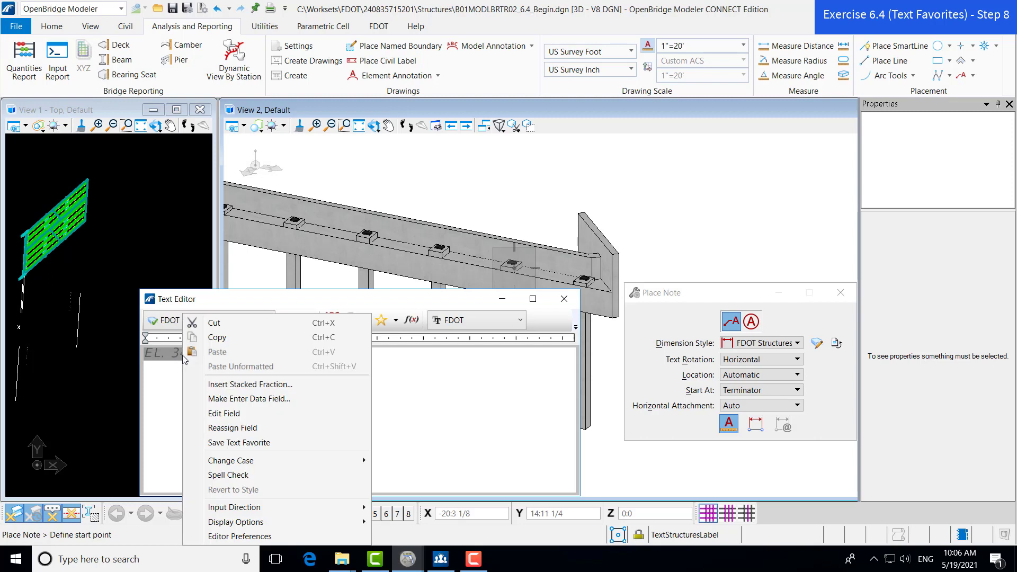
left_click(271, 443)
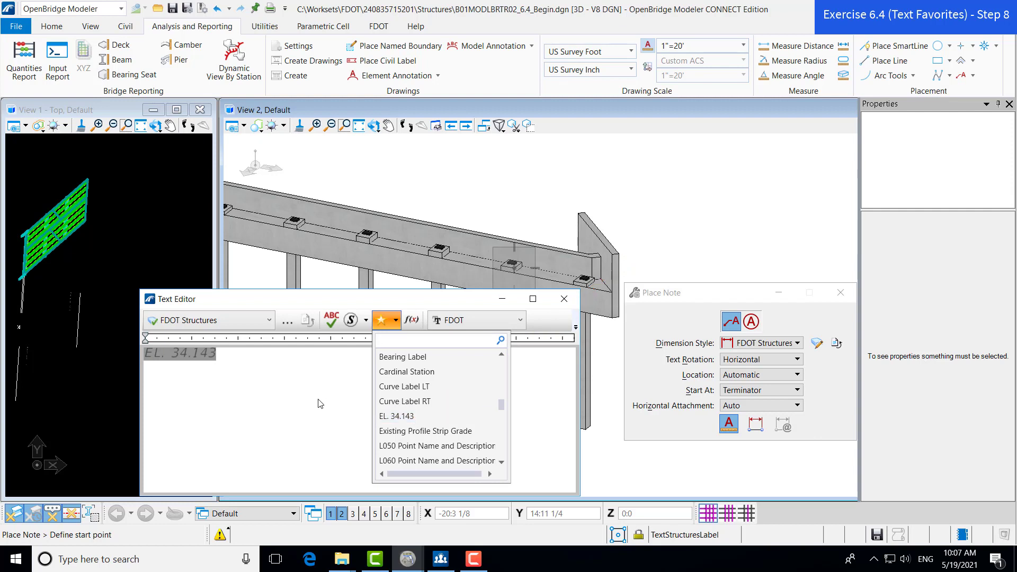
Place the elevation note on the second bearing seat from the cap's right end, with its leader running up above the cap.
left_click(276, 367)
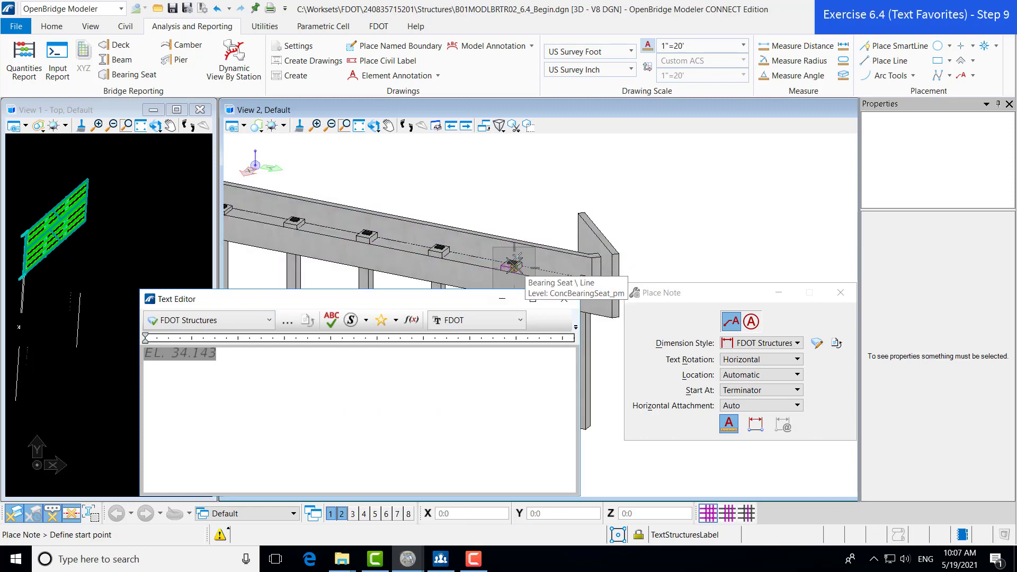
left_click(513, 264)
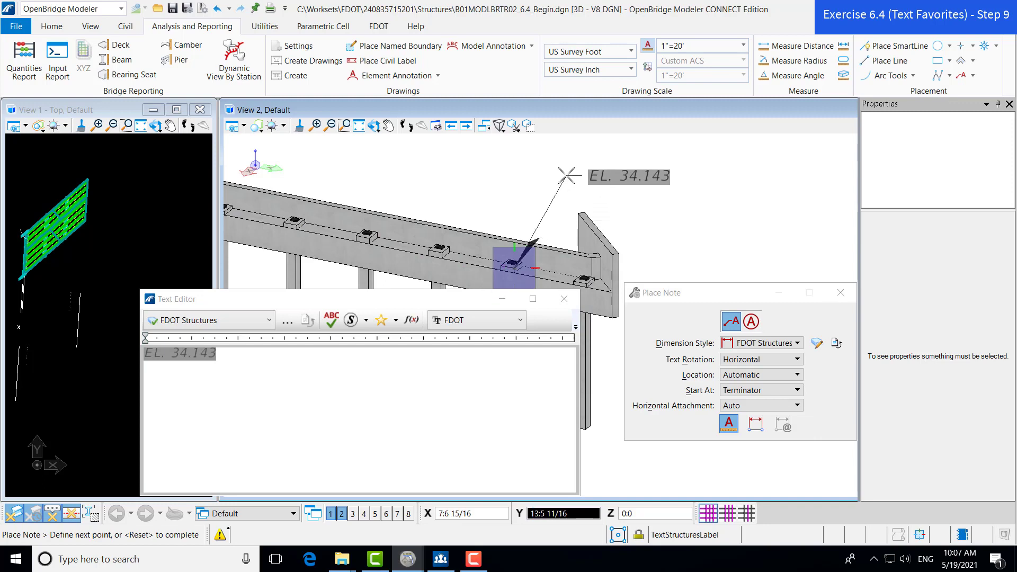
left_click(566, 175)
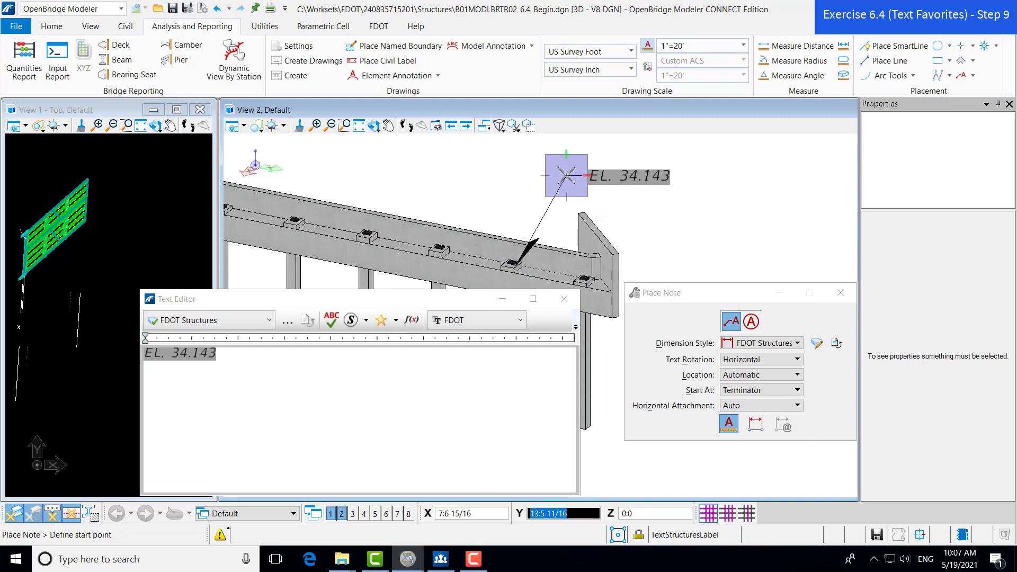
left_click(11, 287)
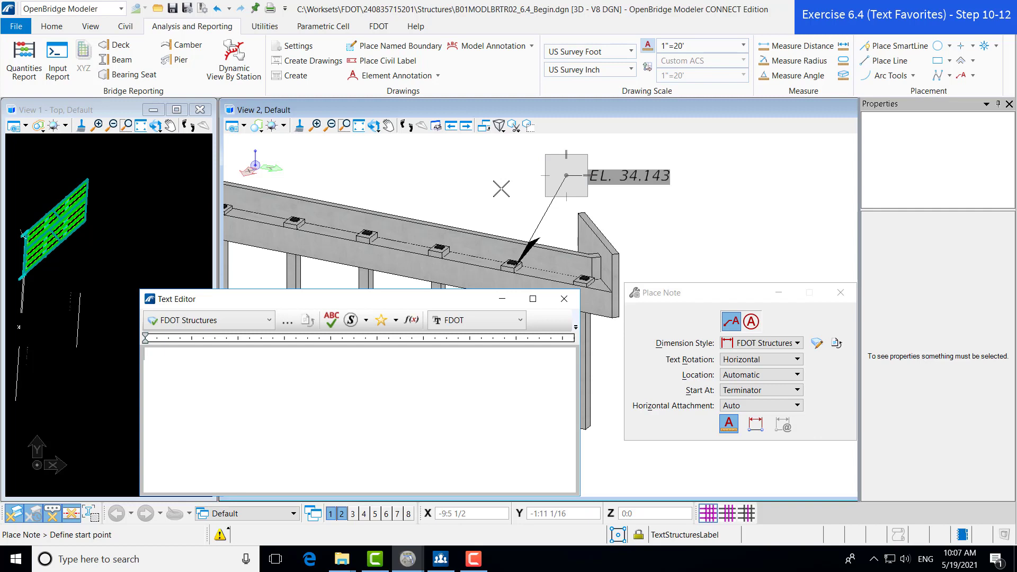
left_click(562, 299)
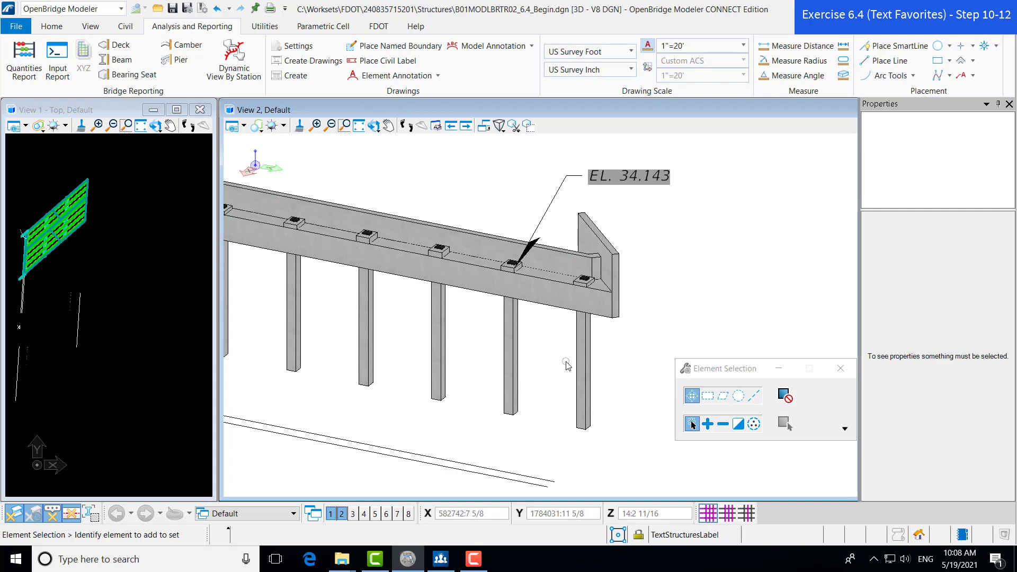
Start a new note from the "EL. 34.143" text favorite and place it on the third bearing seat from the cap's right end.
left_click(960, 75)
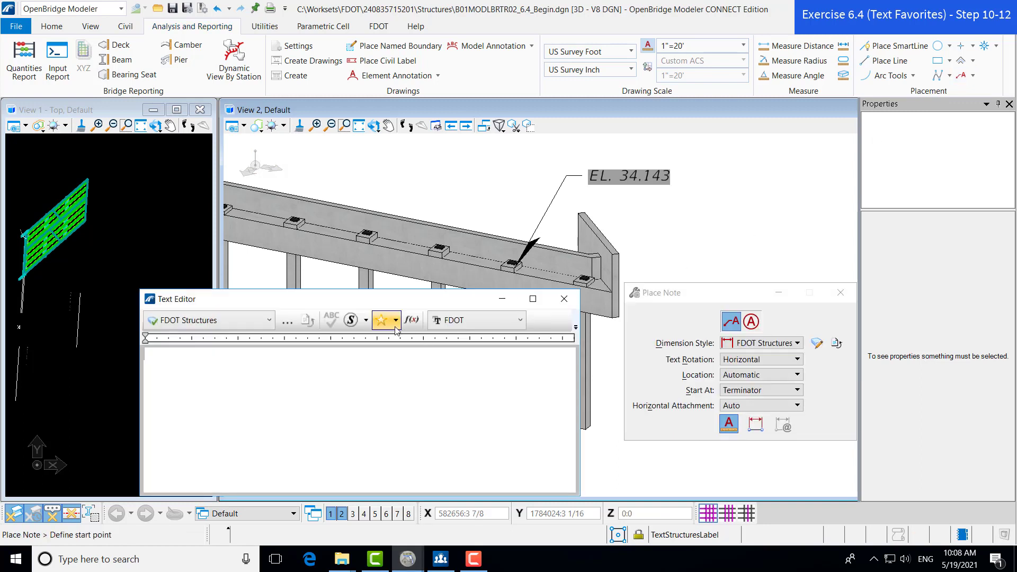
left_click_drag(355, 299, 370, 295)
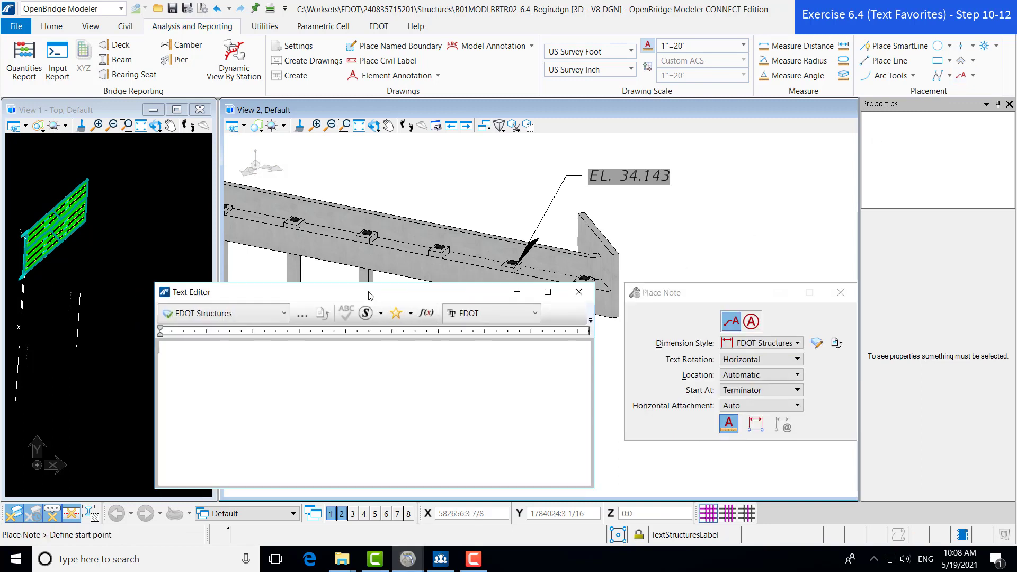
left_click(409, 313)
scroll(442, 404, "down", 15)
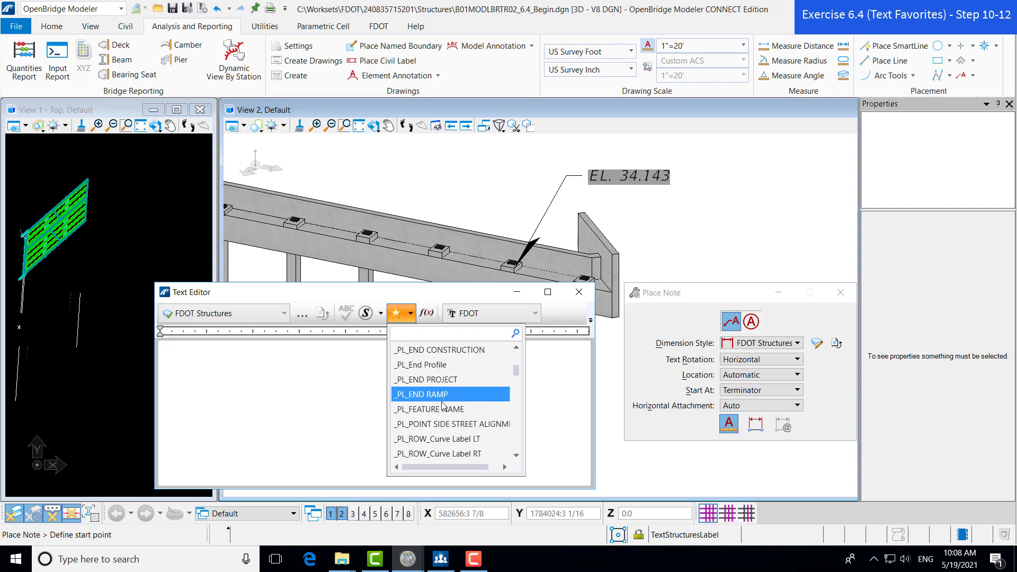
scroll(443, 405, "down", 5)
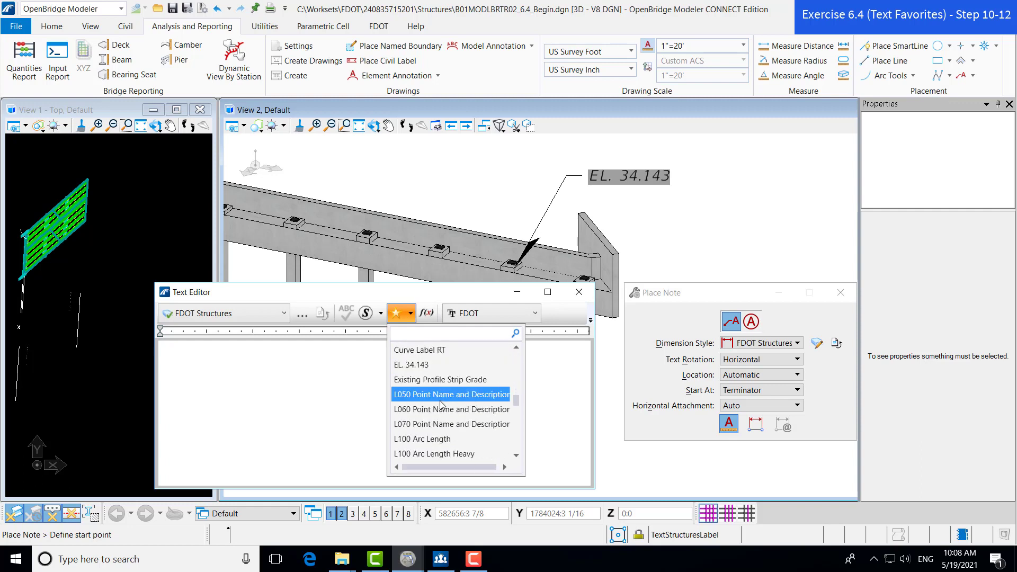
left_click(422, 363)
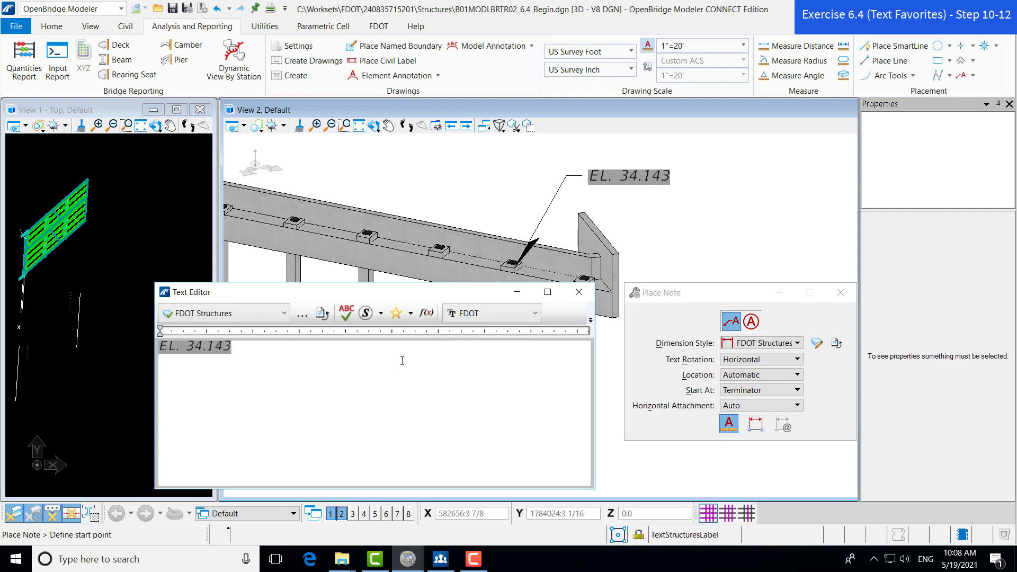
left_click(442, 253)
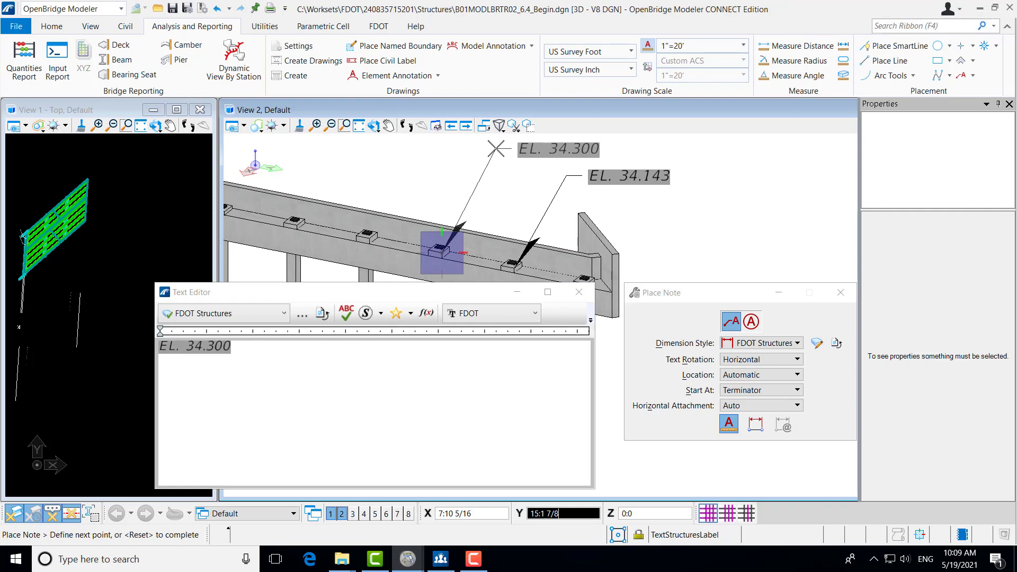
left_click(496, 149)
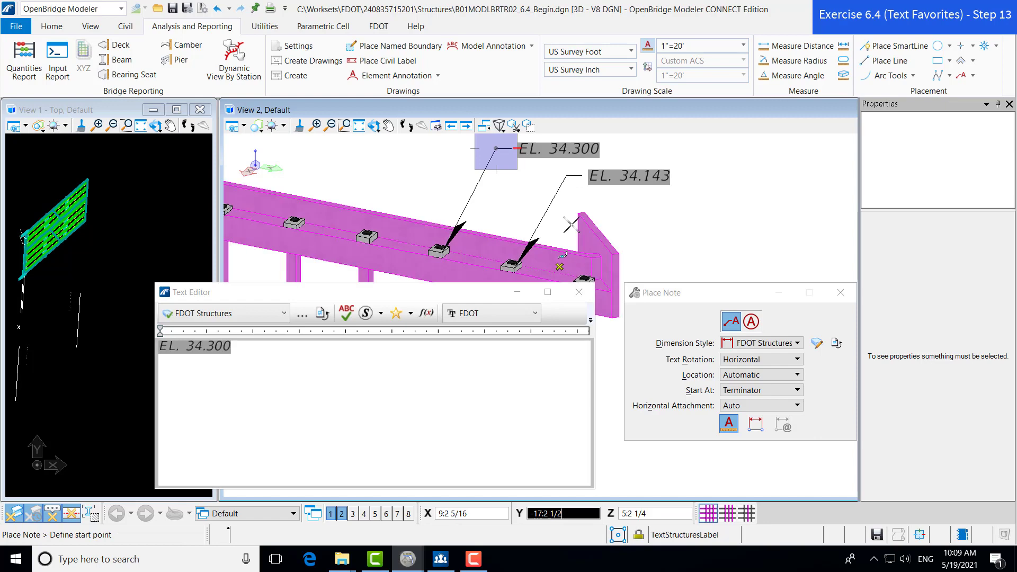
Place an elevation note on the last bearing seat at the cap's right end, with its text beyond the wingwall.
scroll(534, 261, "down", 1)
scroll(572, 249, "up", 1)
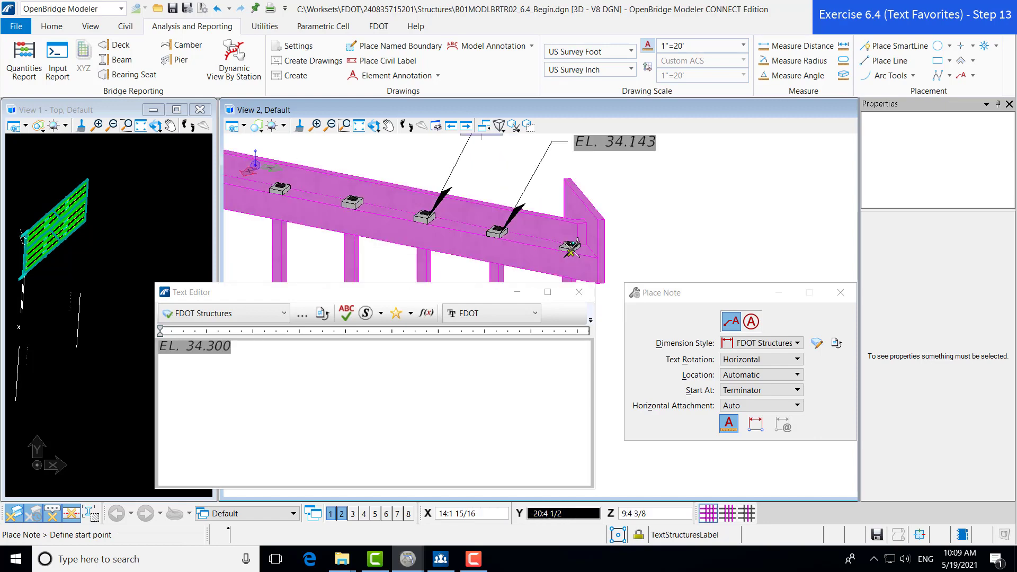
scroll(572, 249, "up", 1)
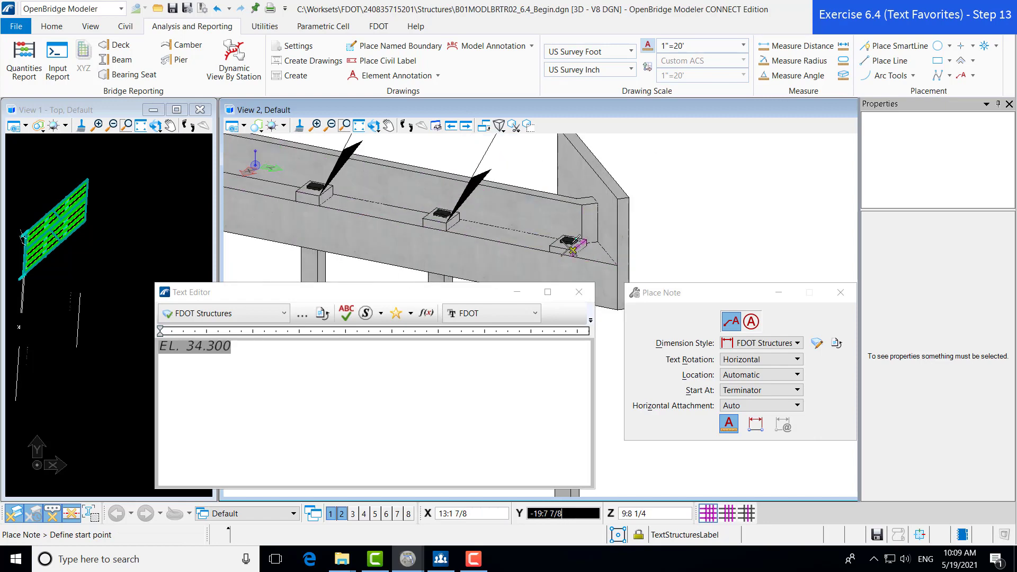
left_click(572, 249)
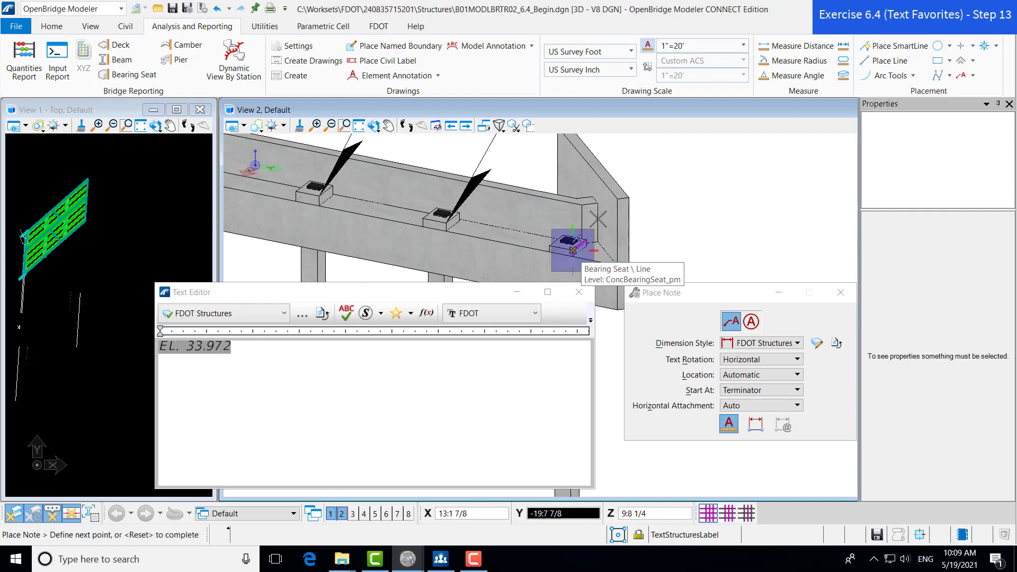
scroll(575, 246, "down", 2)
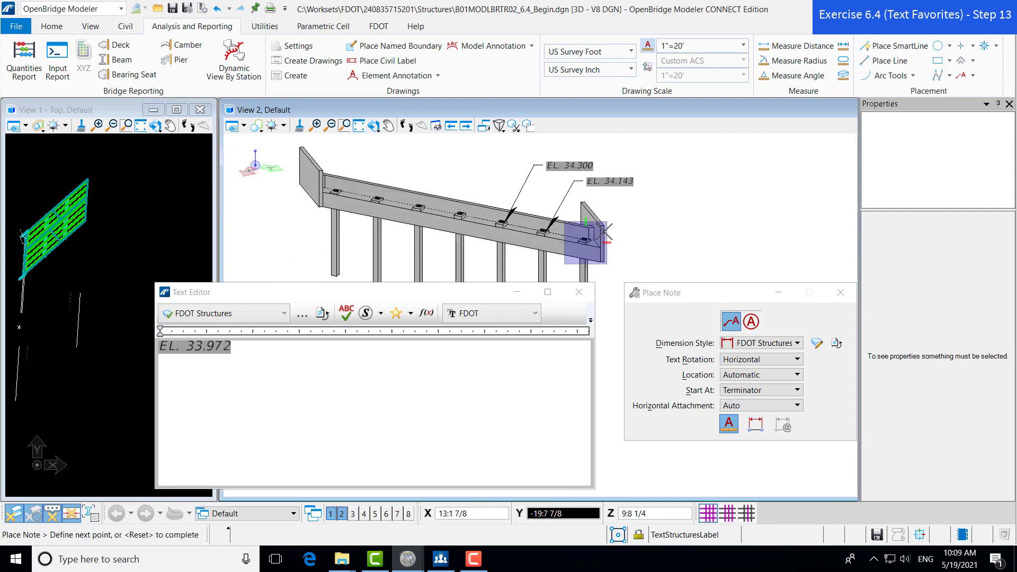
right_click(611, 204)
left_click(611, 204)
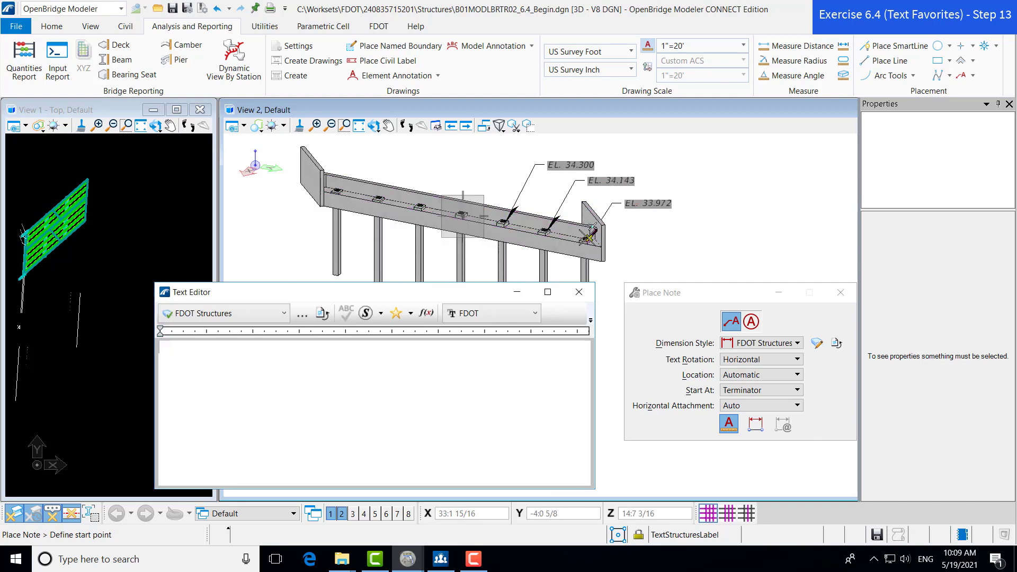
Insert the "EL. 34.143" text favorite and place the note on the middle bearing seat, with its text above the cap.
left_click(410, 313)
left_click(427, 365)
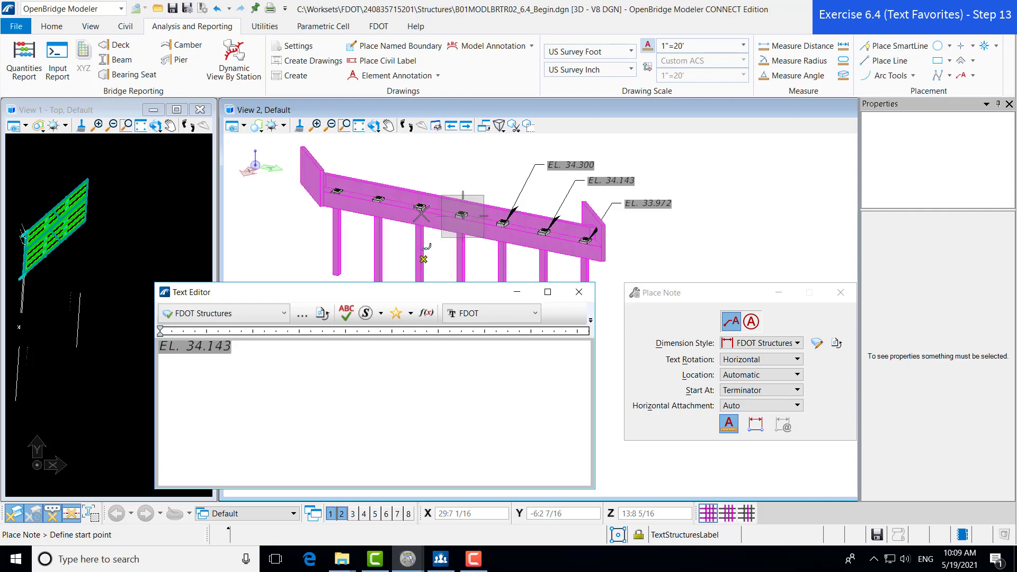
left_click(463, 214)
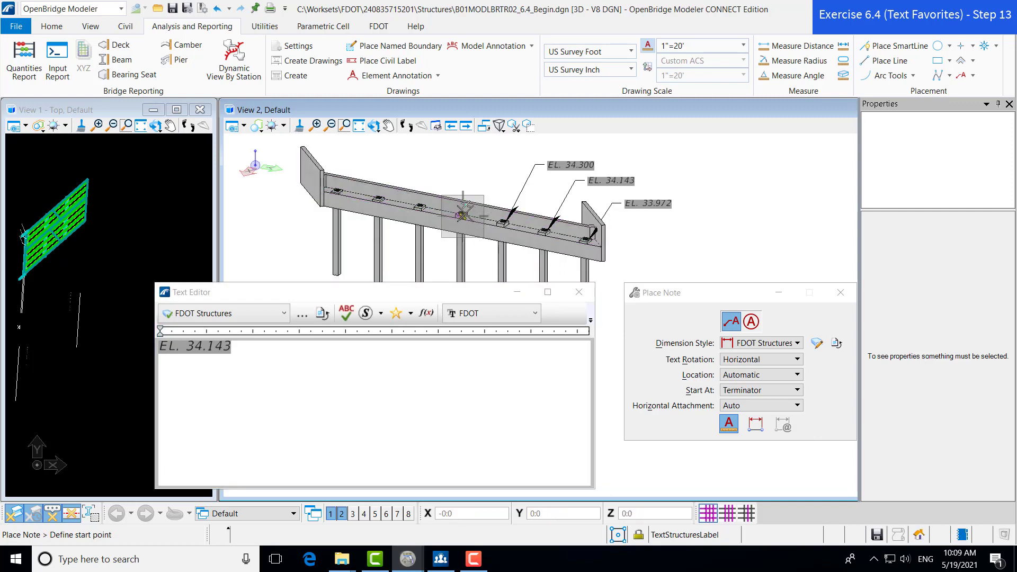
right_click(503, 150)
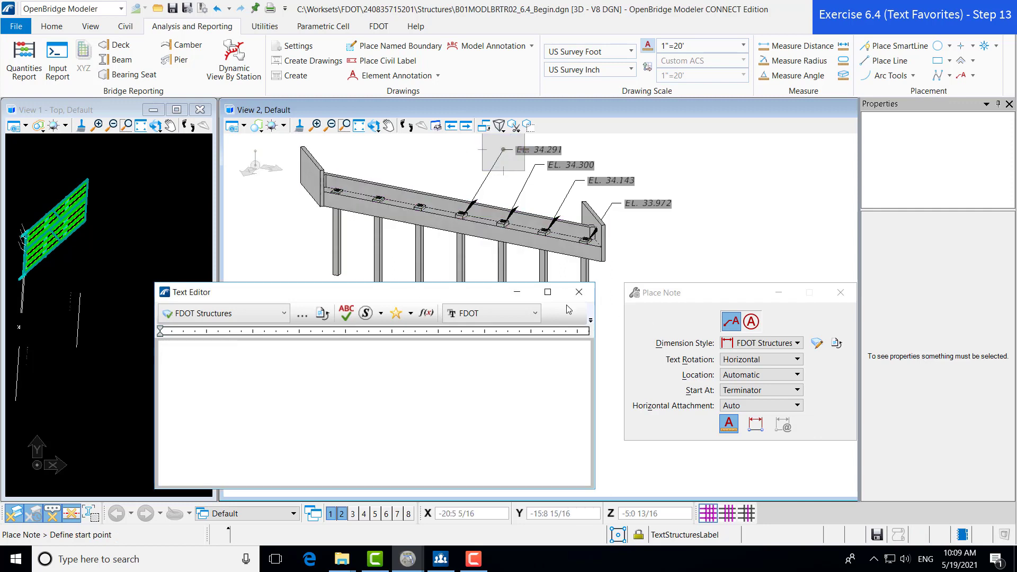
Use the "EL. 34.143" text favorite to place an elevation note on the third bearing seat from the cap's left end.
left_click(396, 313)
scroll(424, 366, "up", 1)
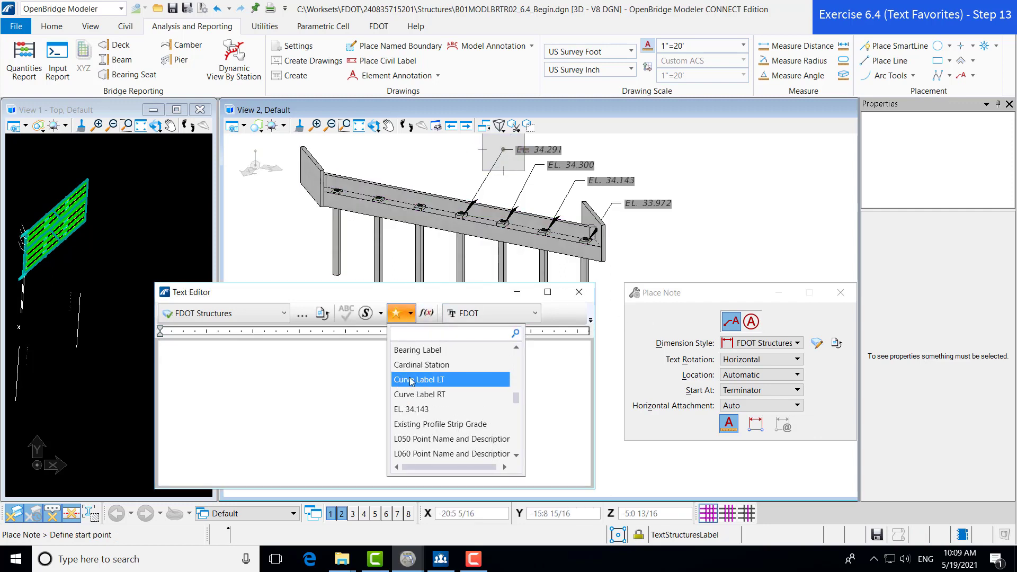
left_click(413, 408)
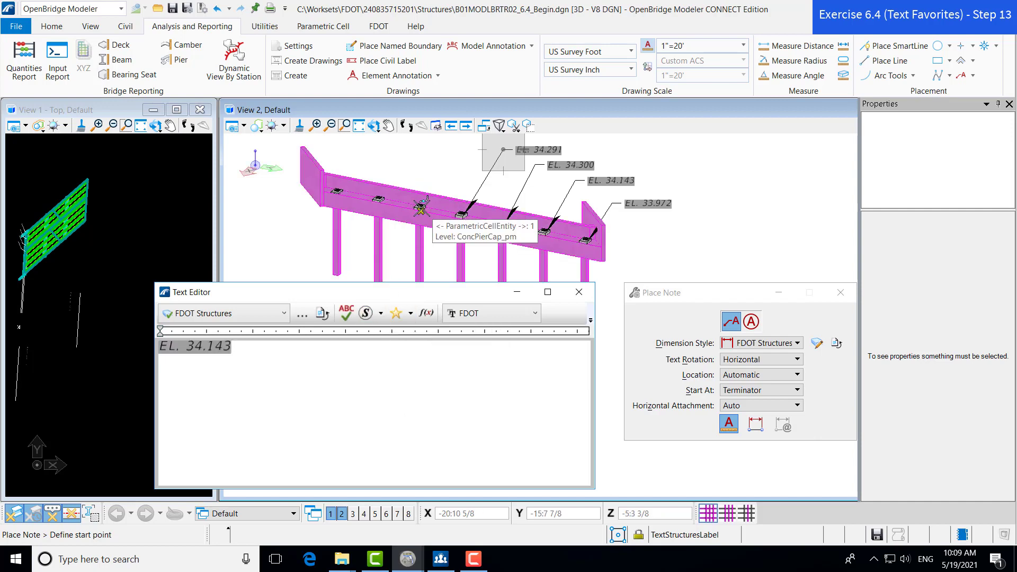
scroll(421, 207, "up", 2)
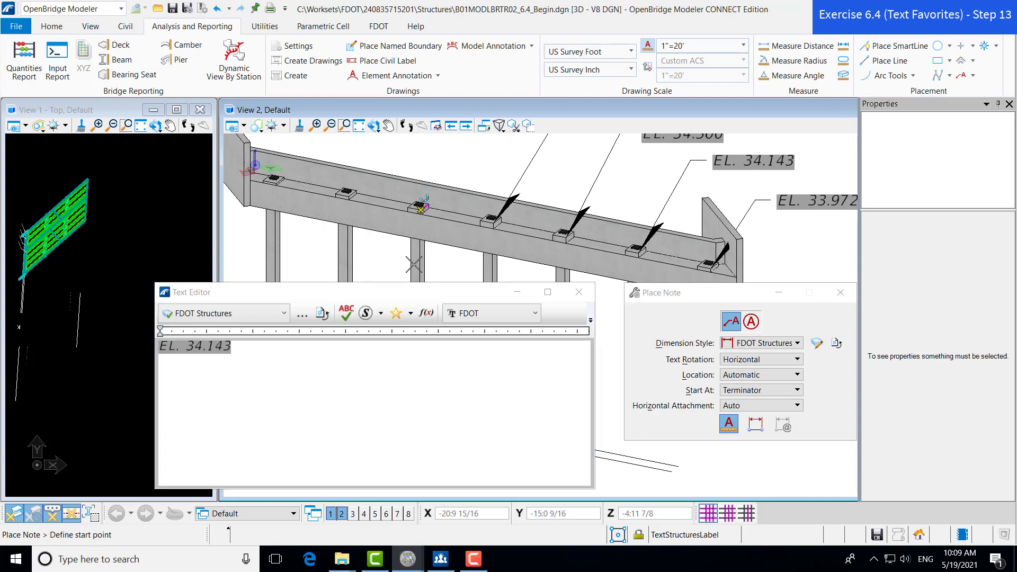
left_click(421, 209)
scroll(421, 209, "down", 2)
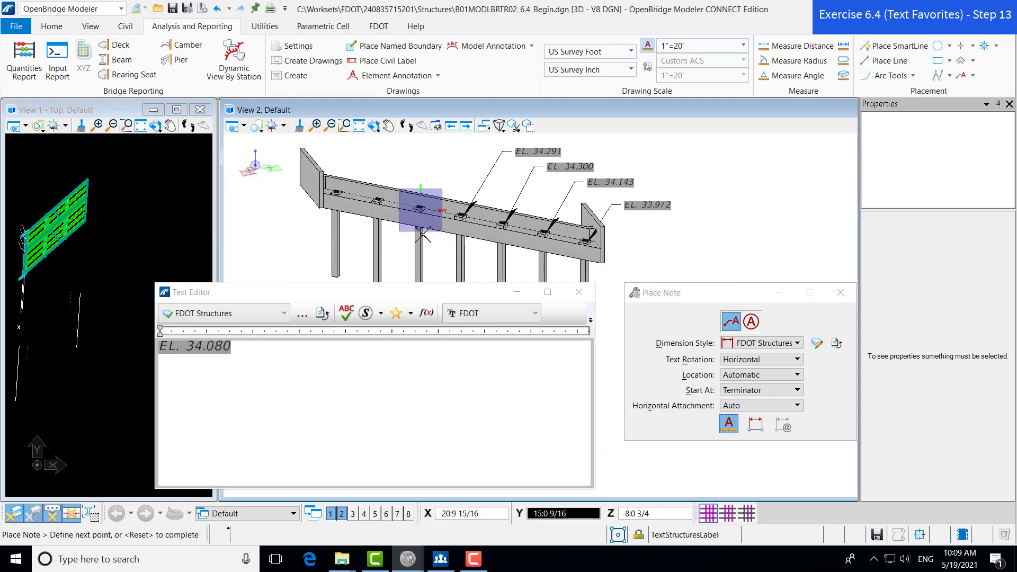
left_click(449, 141)
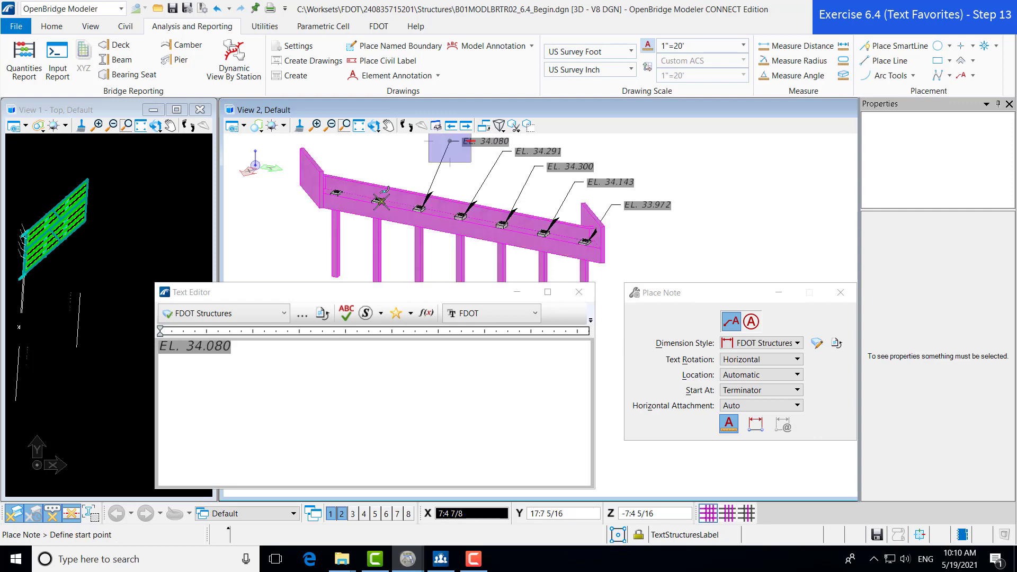
Place an elevation note on the second bearing seat from the cap's left end, with its text above the cap.
scroll(380, 202, "up", 2)
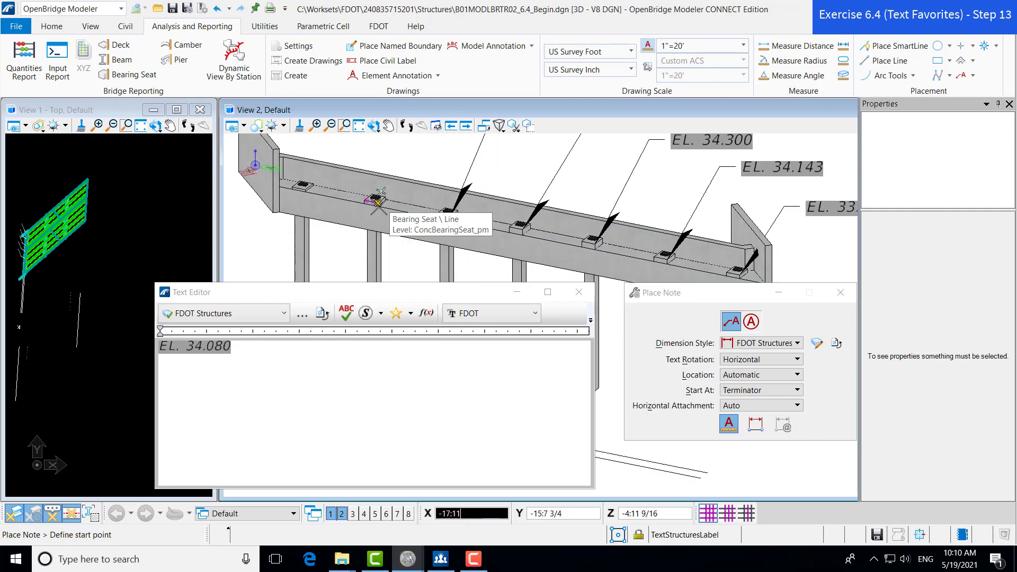
left_click(379, 202)
scroll(379, 204, "down", 5)
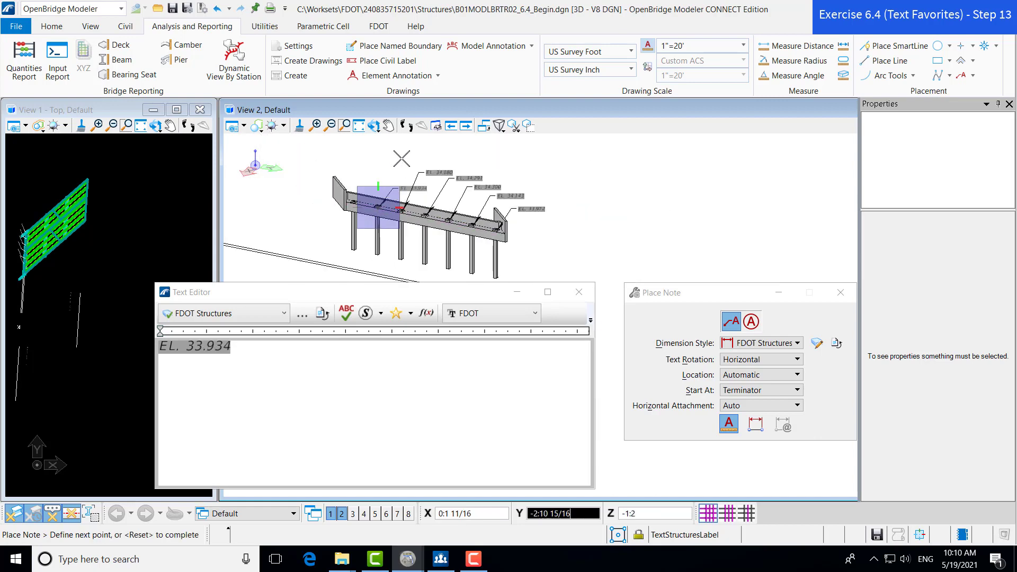
left_click(402, 166)
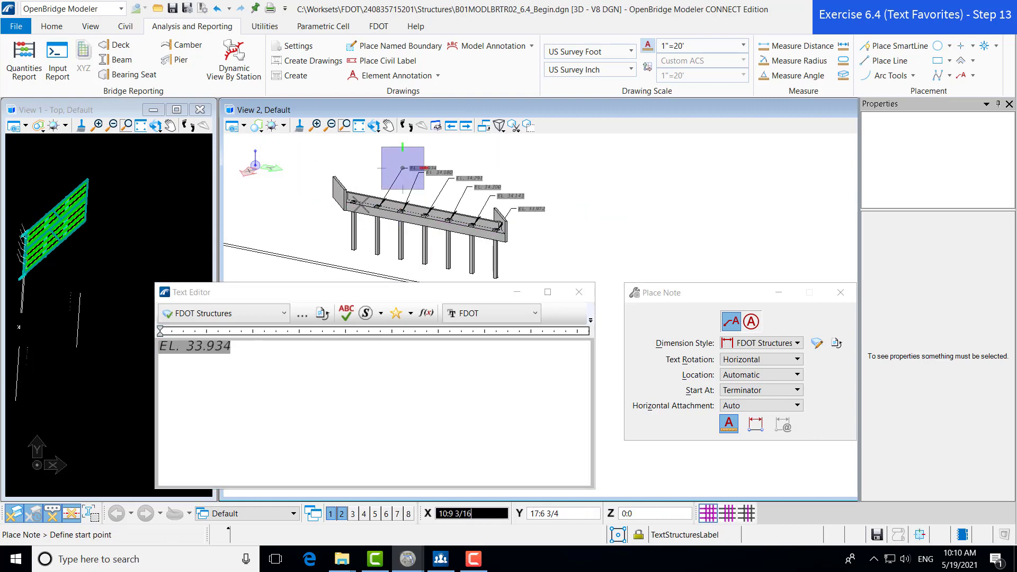
Place an elevation note on the remaining unlabeled bearing seat at the cap's left end.
scroll(355, 201, "up", 1)
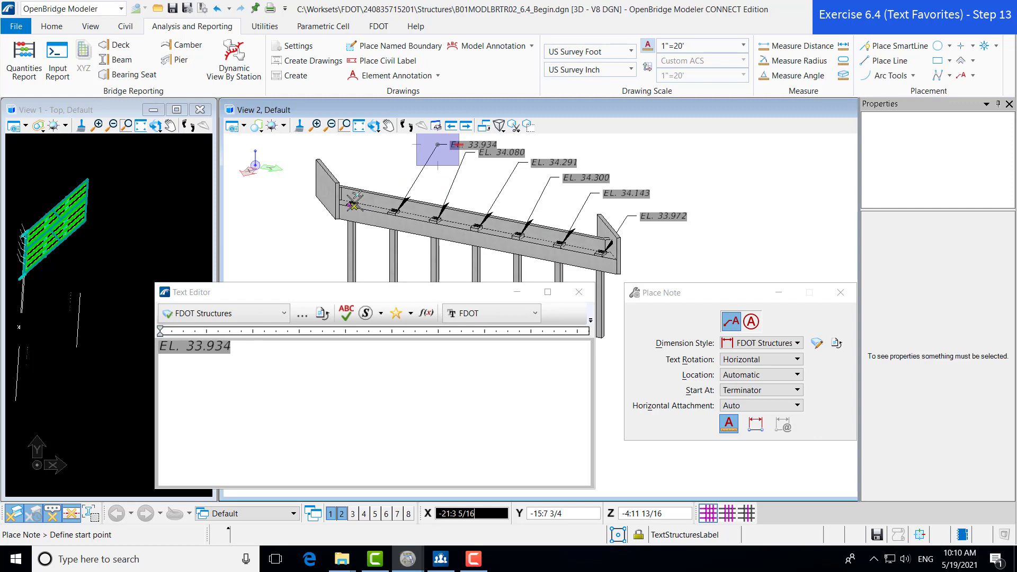
scroll(354, 202, "up", 2)
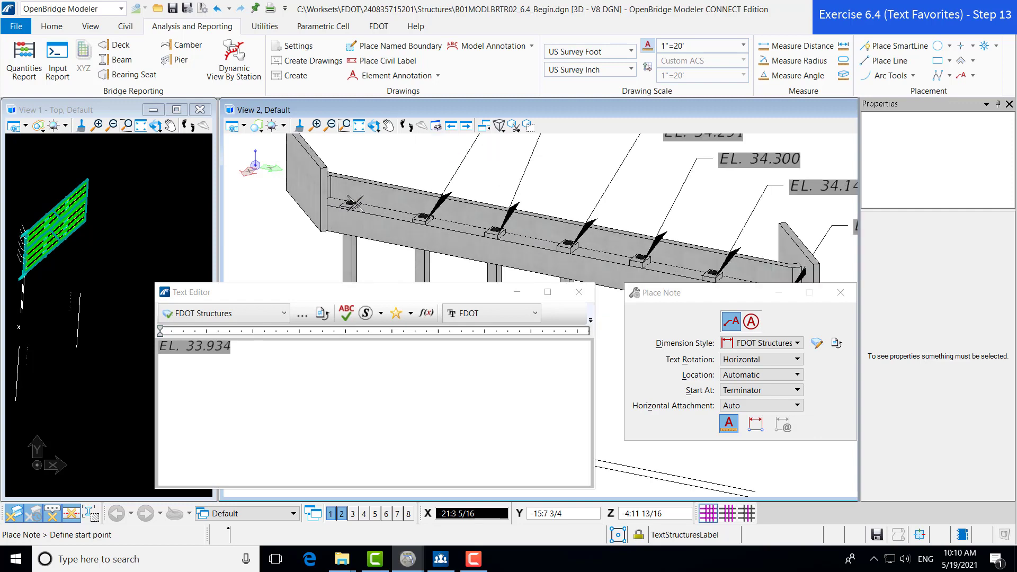
left_click(385, 256)
scroll(384, 256, "down", 3)
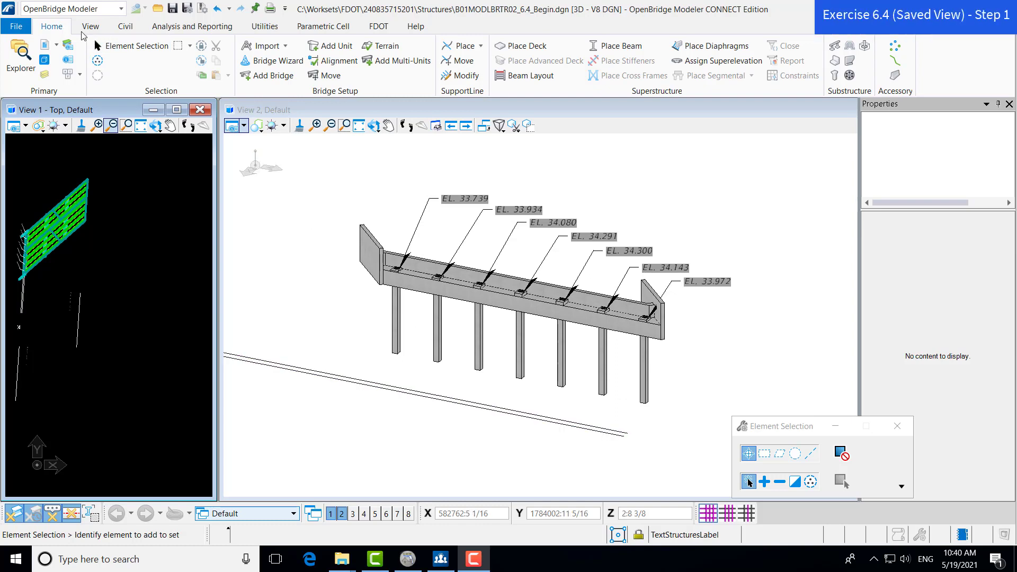
Start creating a saved view using the From 2-Points method and the Detail view type.
left_click(80, 75)
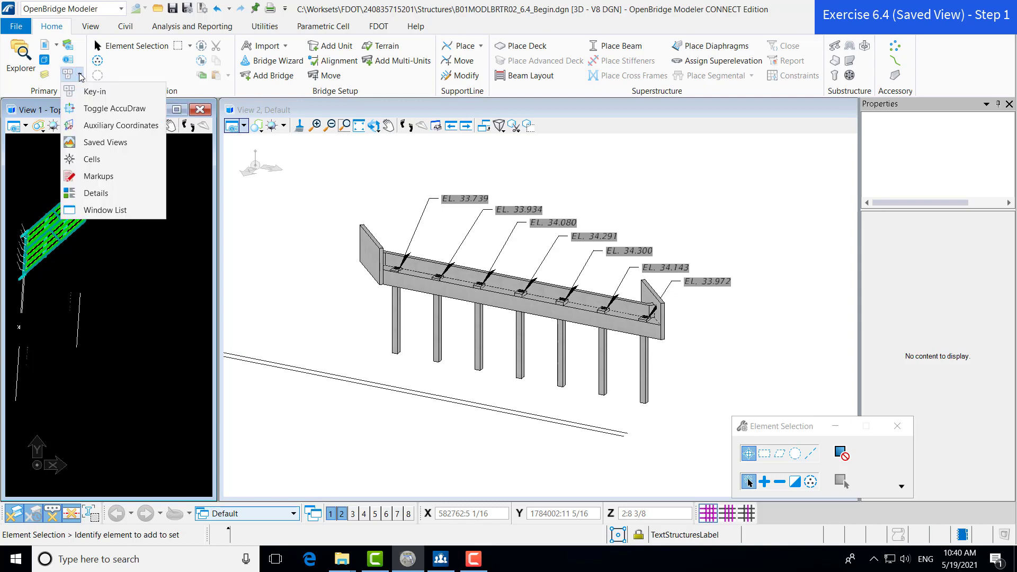
left_click(86, 144)
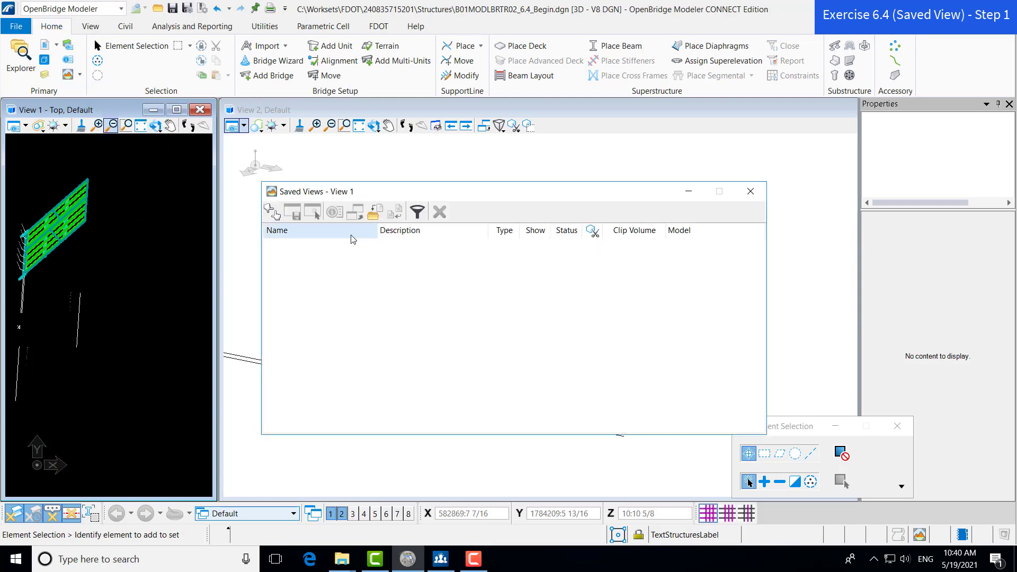
left_click_drag(431, 195, 468, 228)
left_click(312, 249)
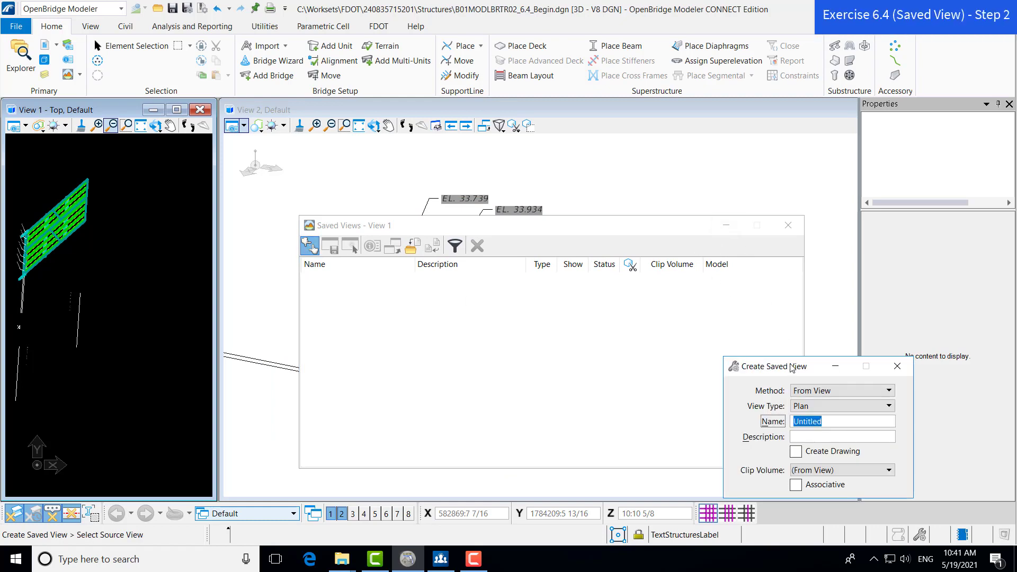
left_click_drag(777, 369, 778, 323)
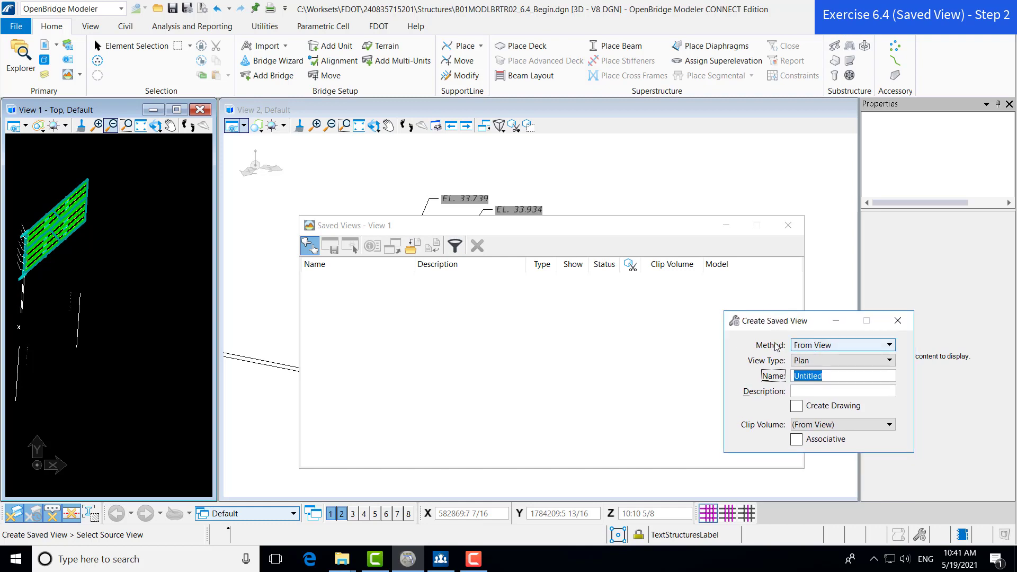
left_click(830, 347)
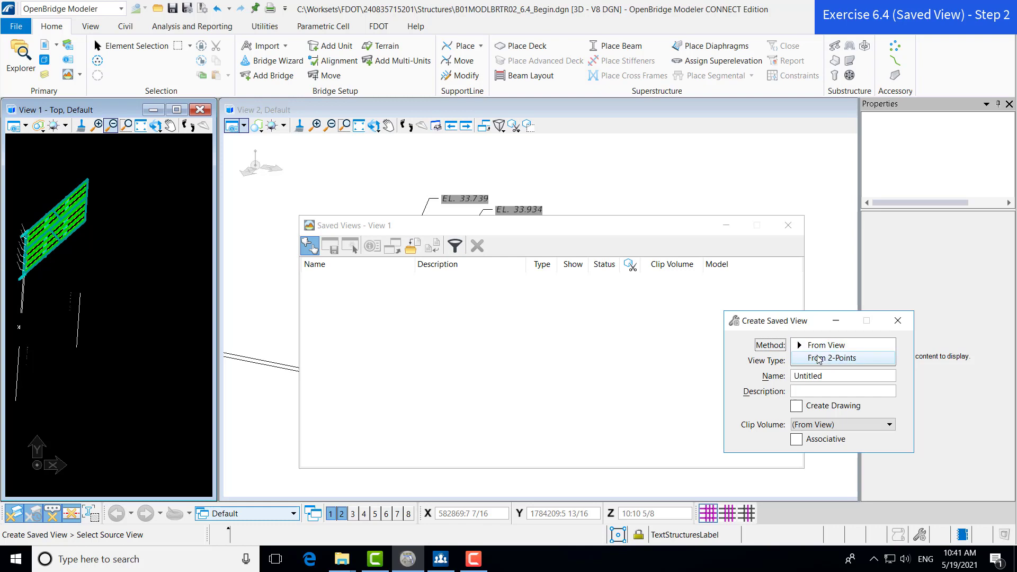
left_click(819, 360)
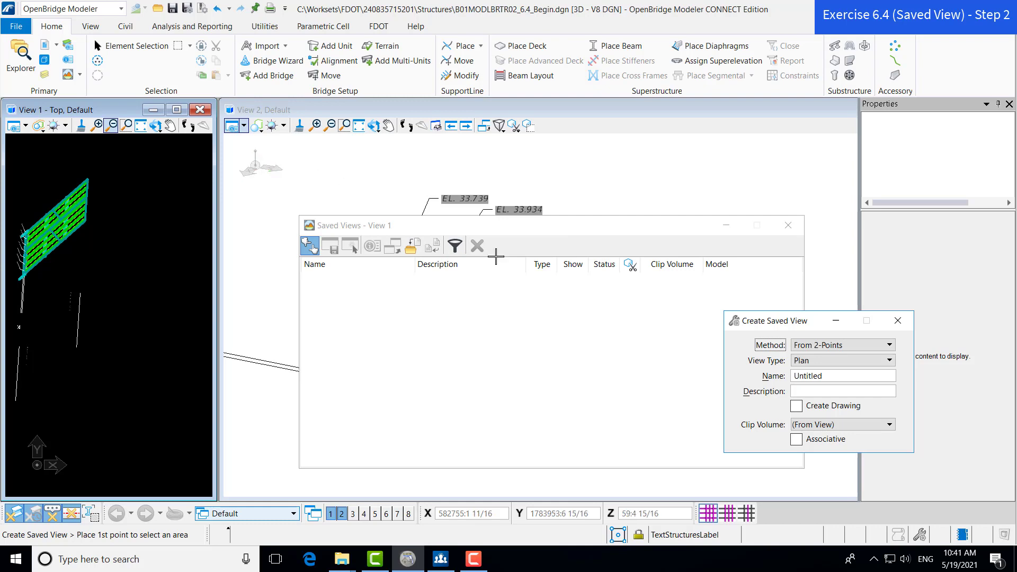
left_click(813, 361)
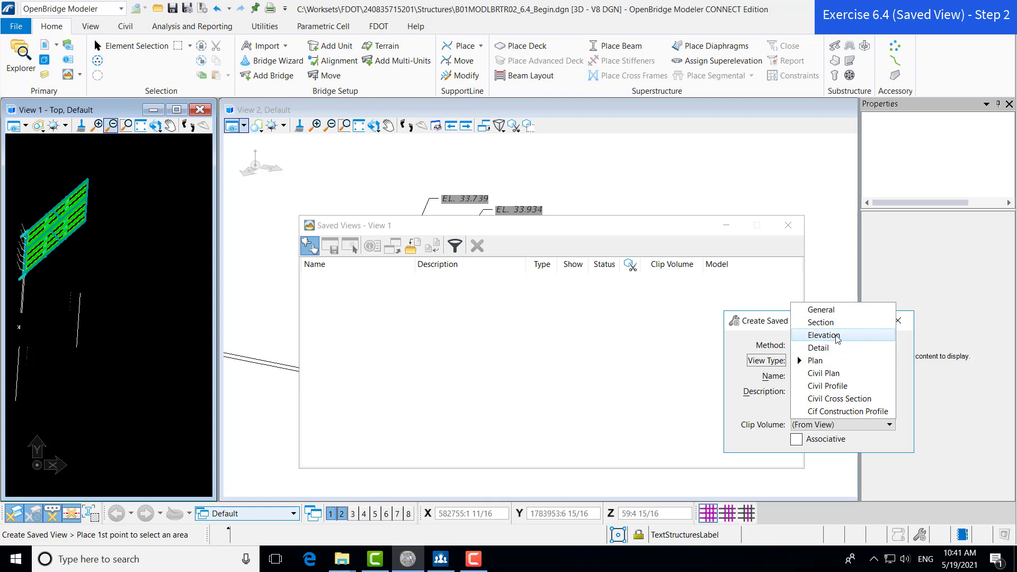
left_click(827, 351)
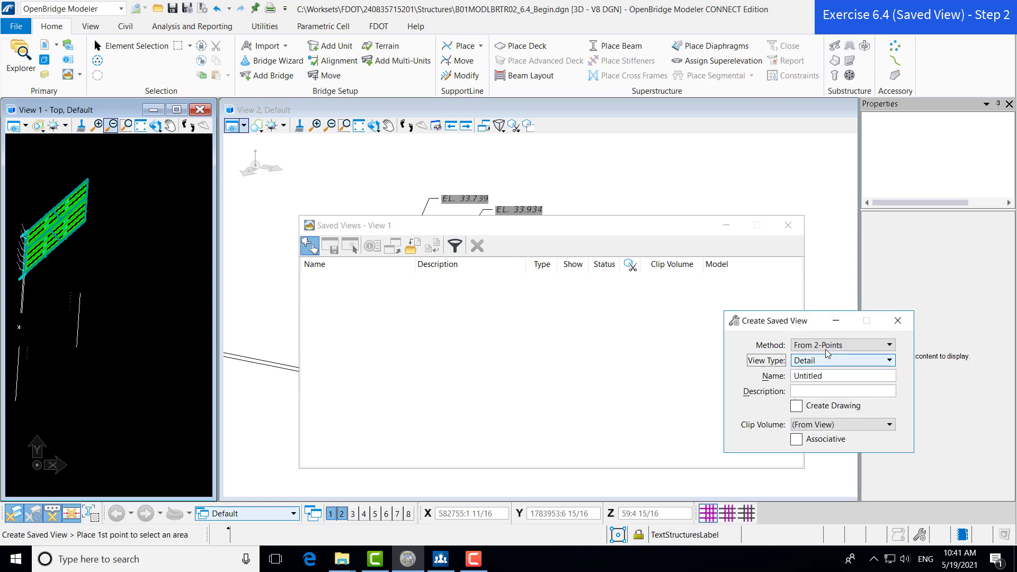
Name the saved view "End Bent 1 Isometric" and describe it as "3D View with Elev.".
left_click(838, 376)
left_click_drag(838, 376, 767, 380)
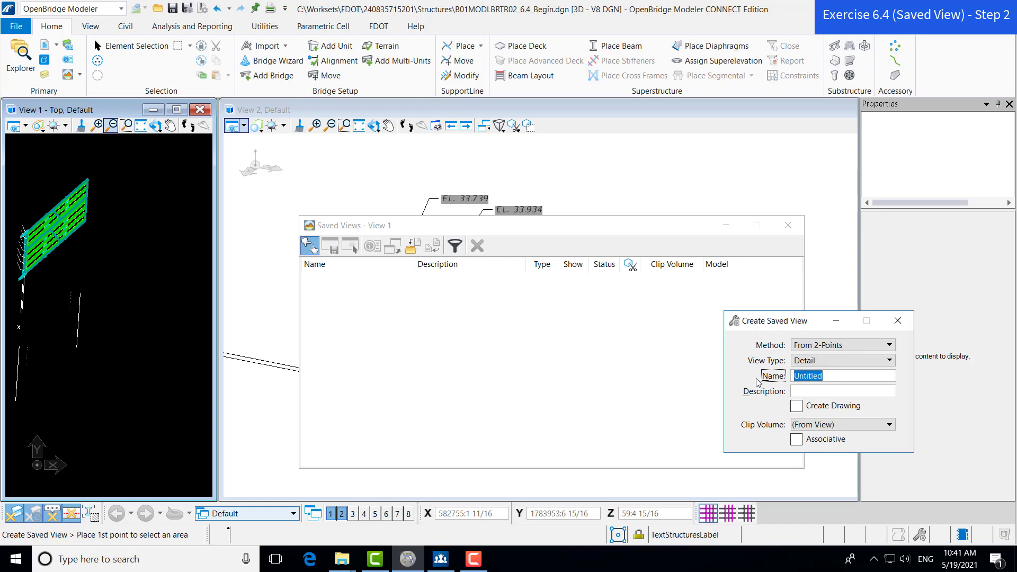
type("End Bent 1 Isometric")
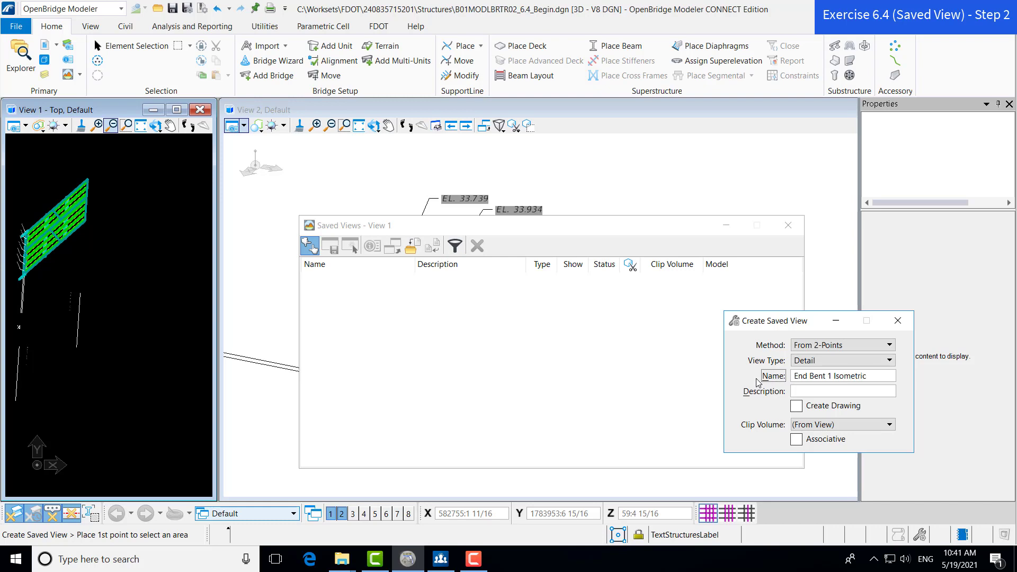
left_click(834, 392)
type("3D View with")
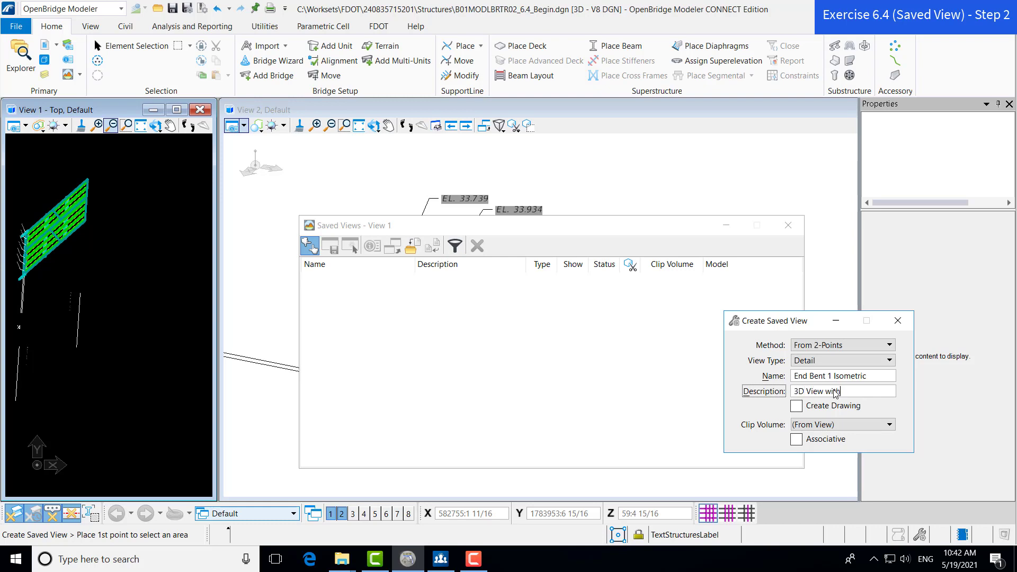
type(" Elev.")
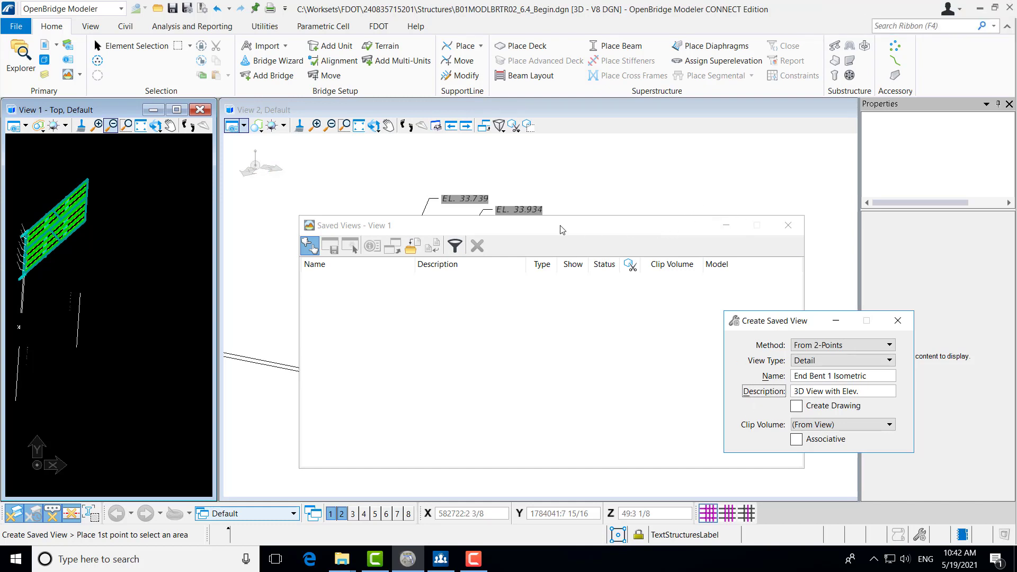
Define the saved view's area in View 2 with two opposite corners enclosing the whole end bent and its elevation notes.
left_click_drag(562, 229, 560, 495)
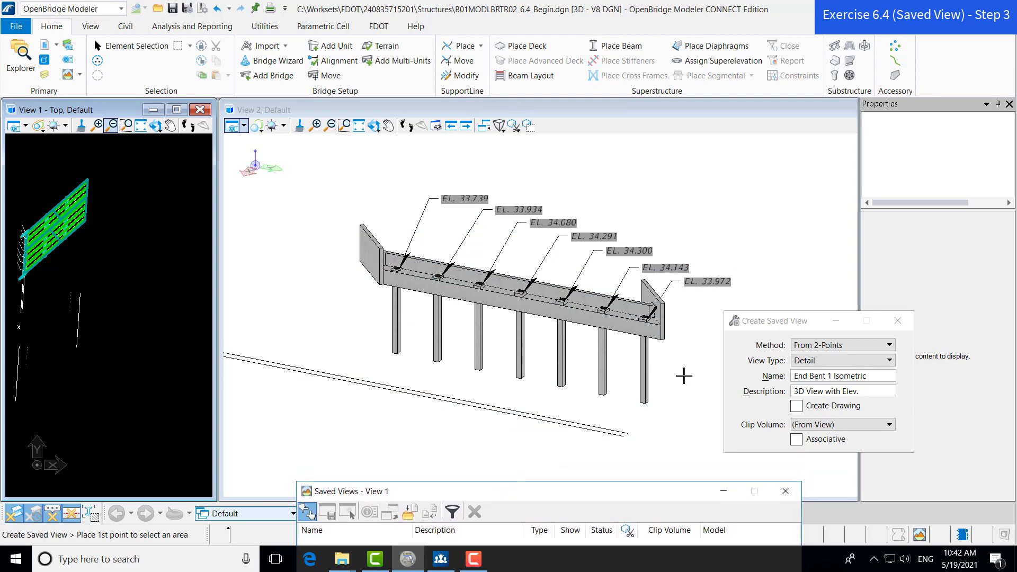
left_click_drag(756, 322, 832, 349)
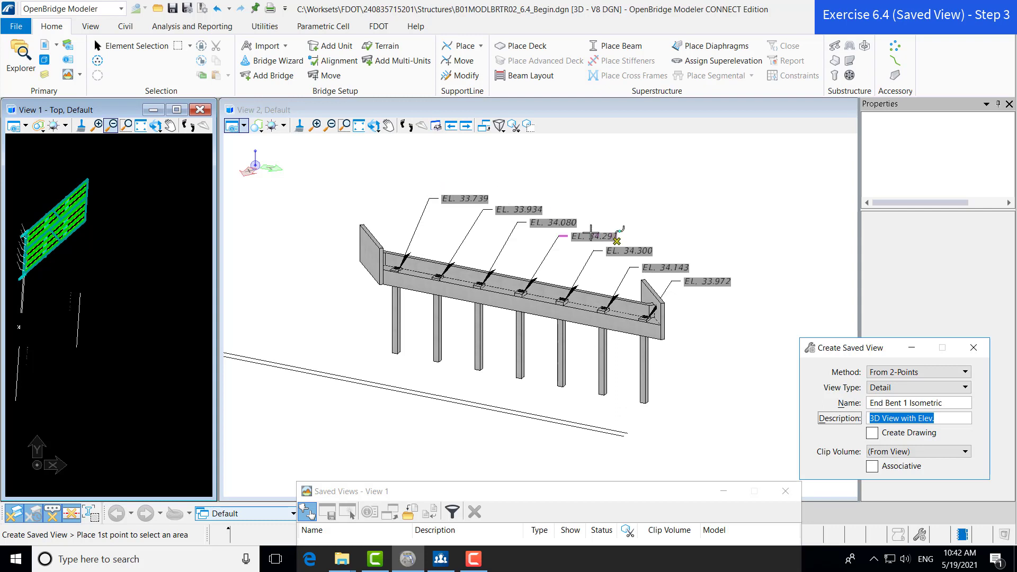
left_click(329, 169)
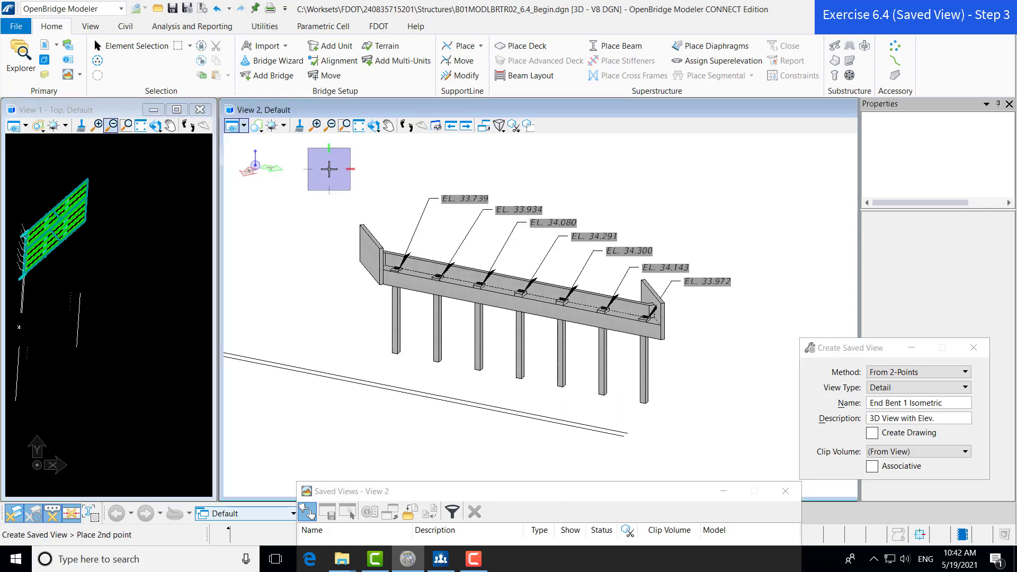
left_click(764, 459)
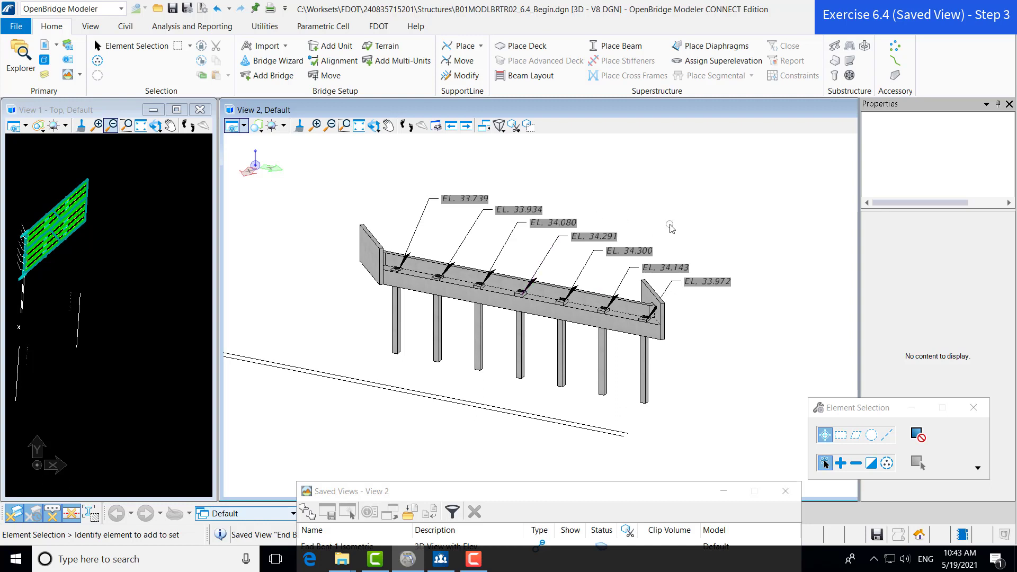
Select the End Bent 1 Isometric detail callout and narrow its boundary slightly using the lower-right corner handle.
scroll(673, 229, "down", 2)
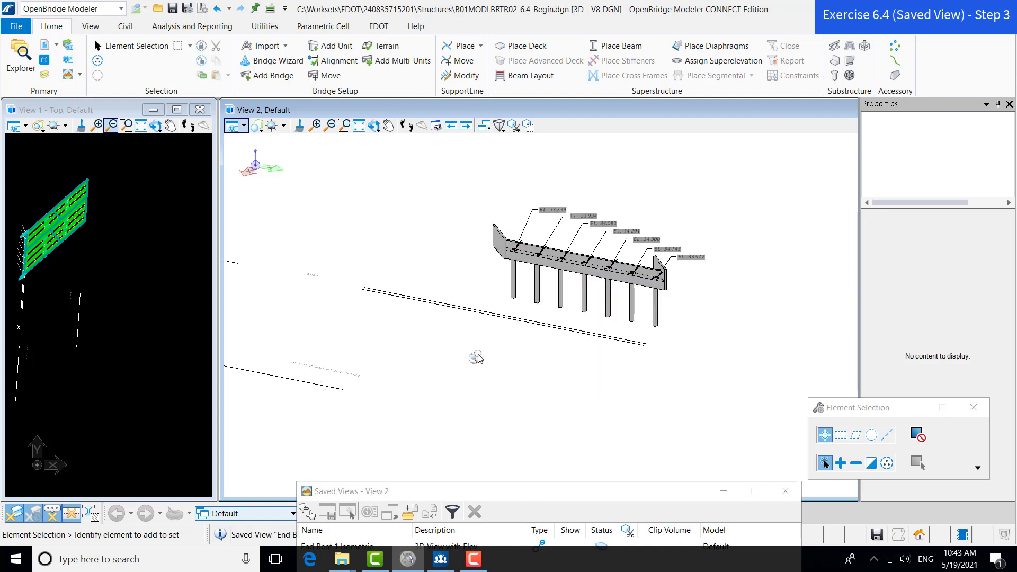
mouse_move(474, 359)
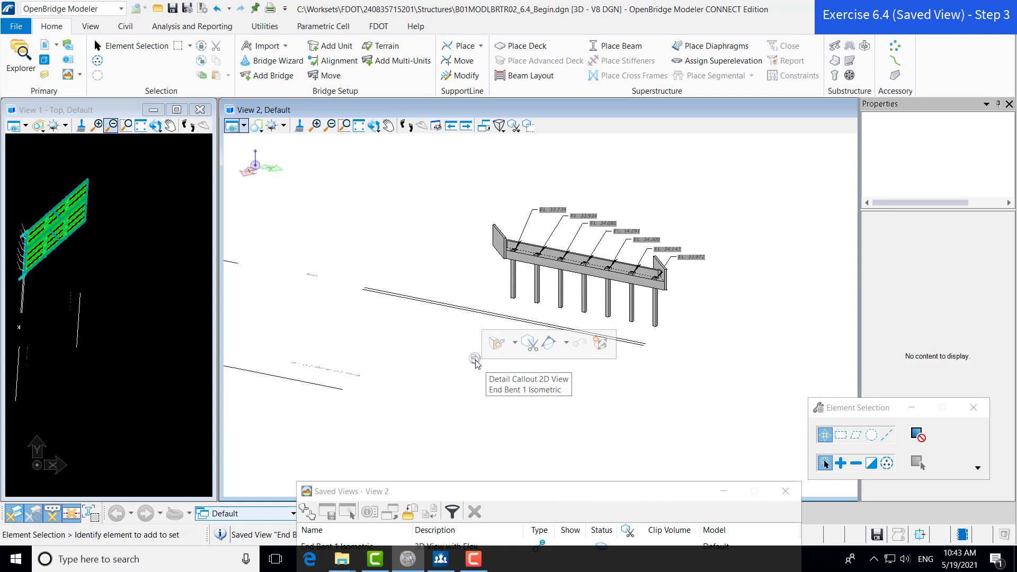
left_click(475, 359)
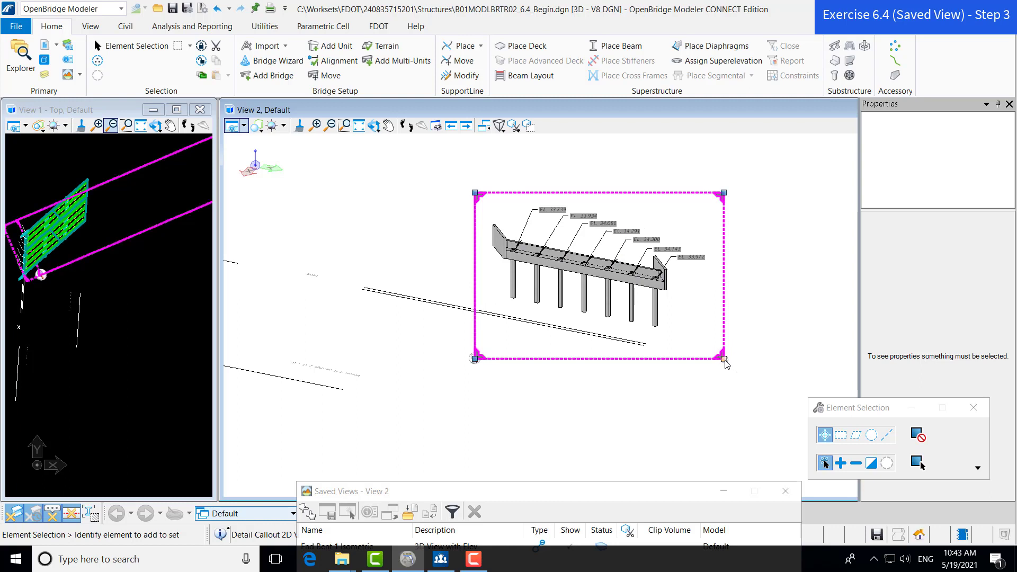
left_click(724, 359)
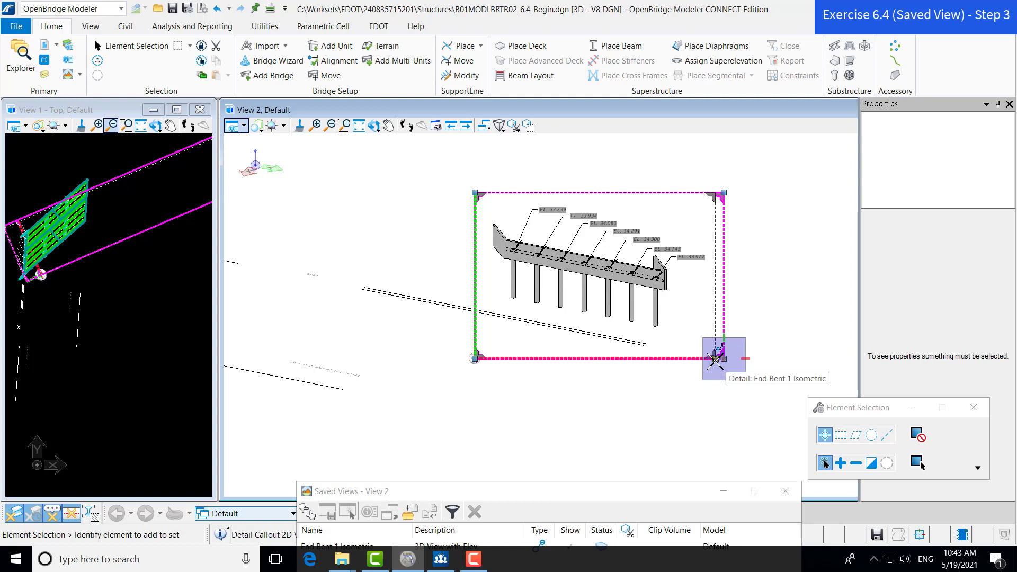
left_click(715, 359)
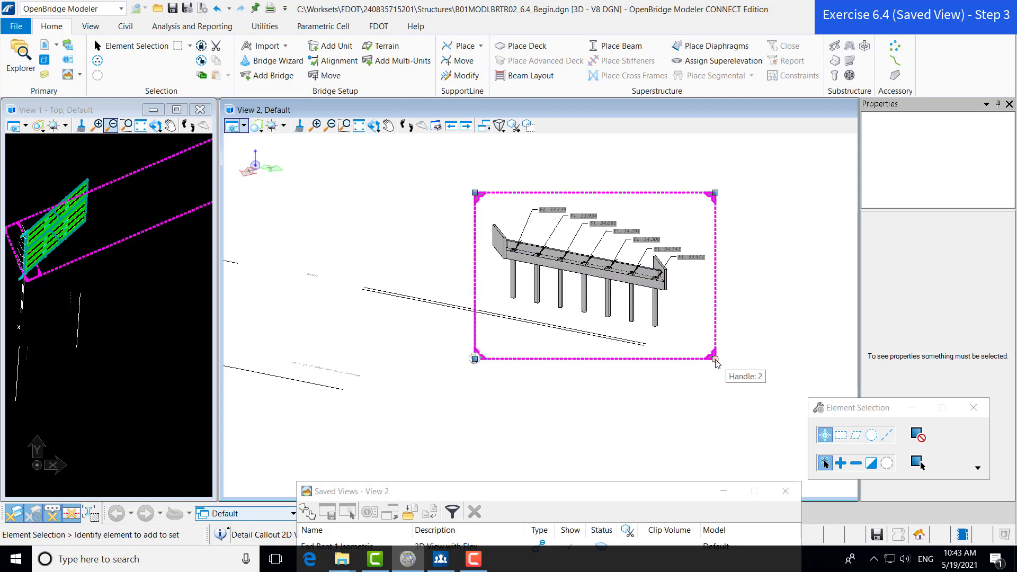
left_click(652, 373)
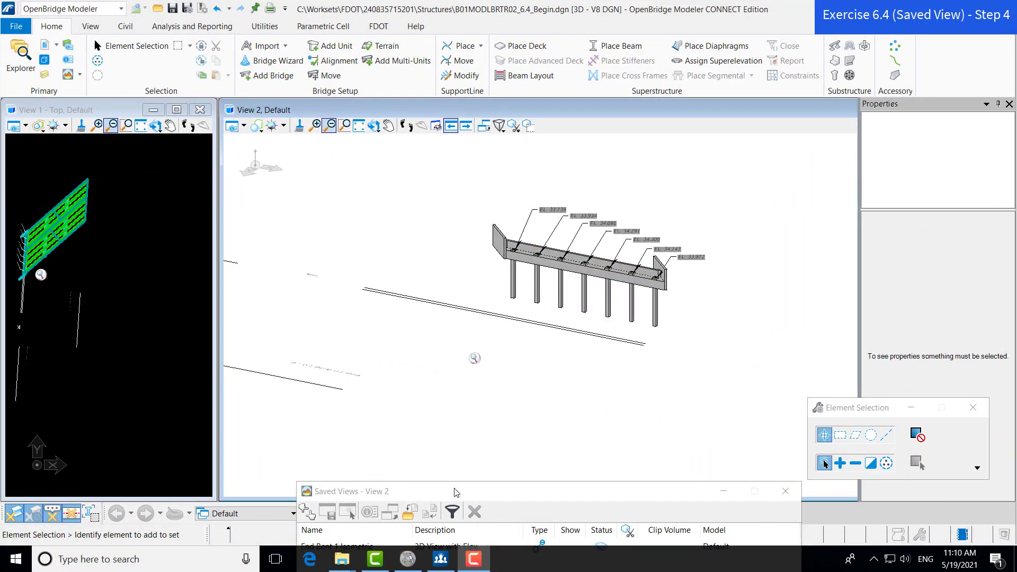
Open View 4 and maximize it, keeping the Saved Views dialog accessible over it.
left_click_drag(455, 491, 406, 251)
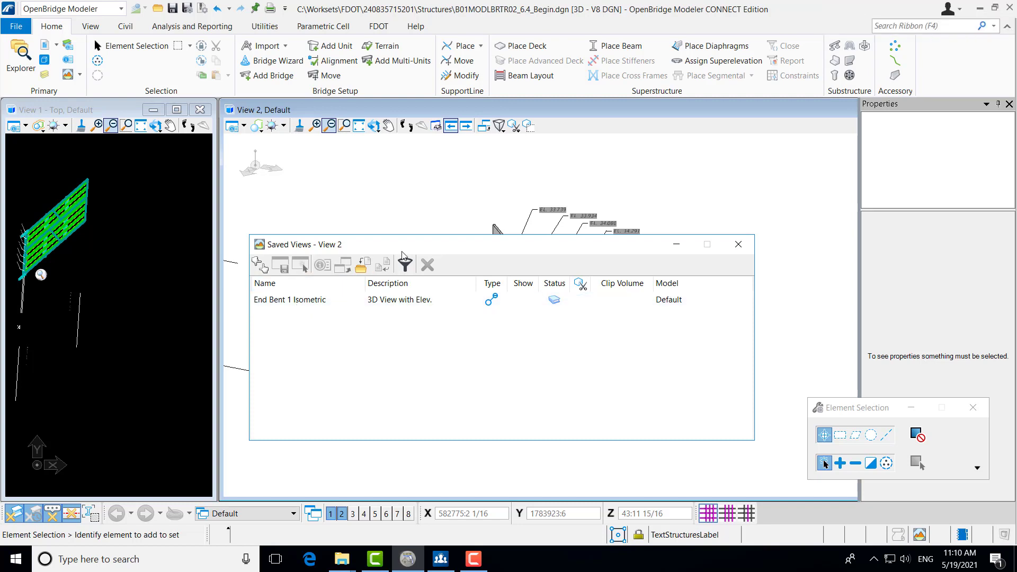
left_click_drag(417, 247, 442, 201)
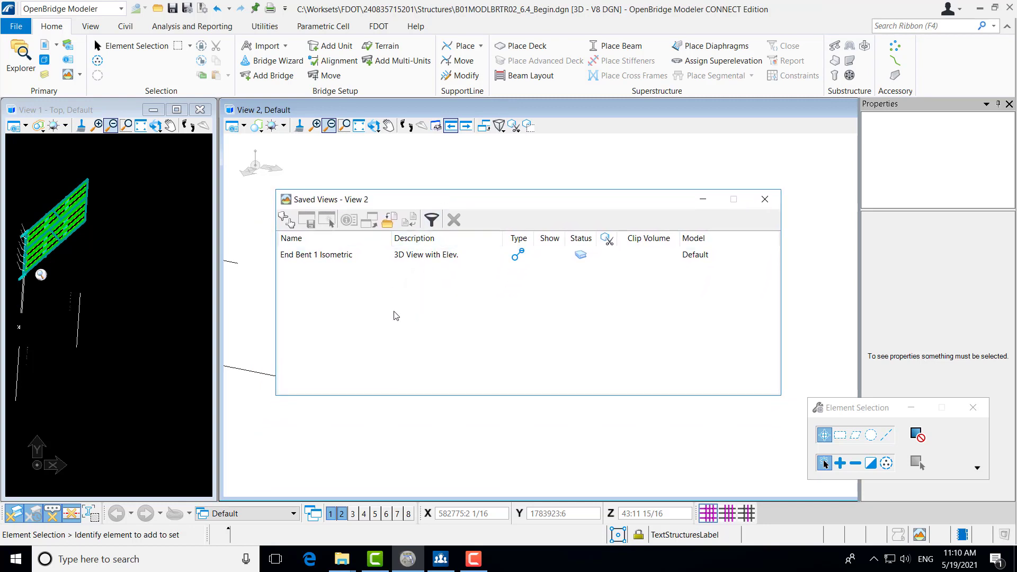
left_click(363, 513)
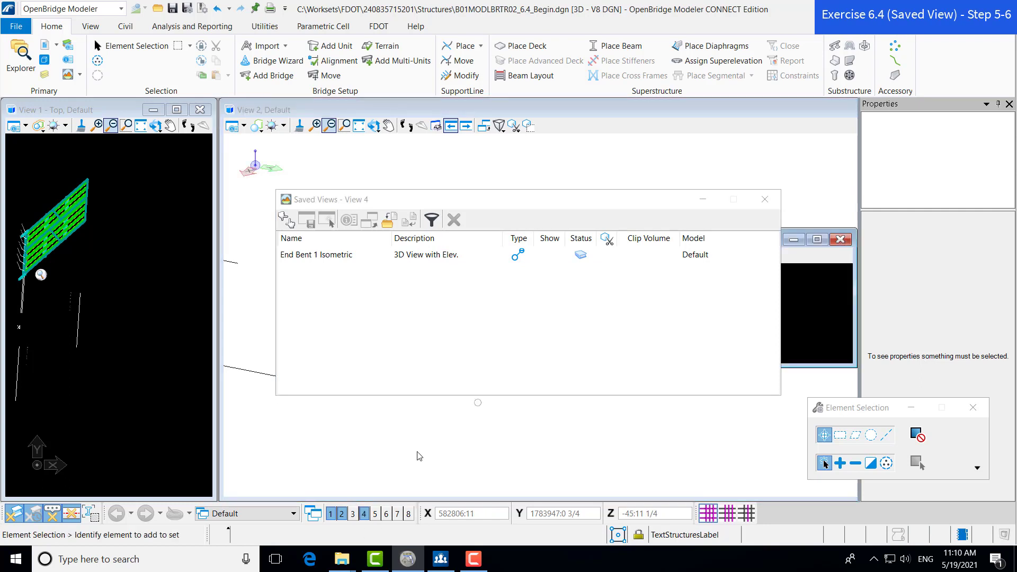
left_click_drag(544, 204, 505, 336)
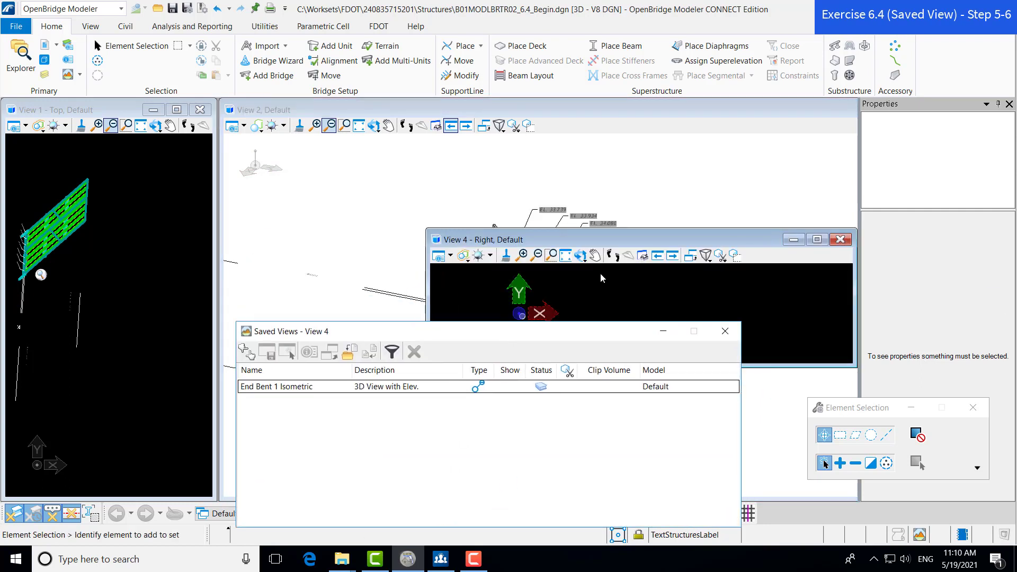
left_click(818, 240)
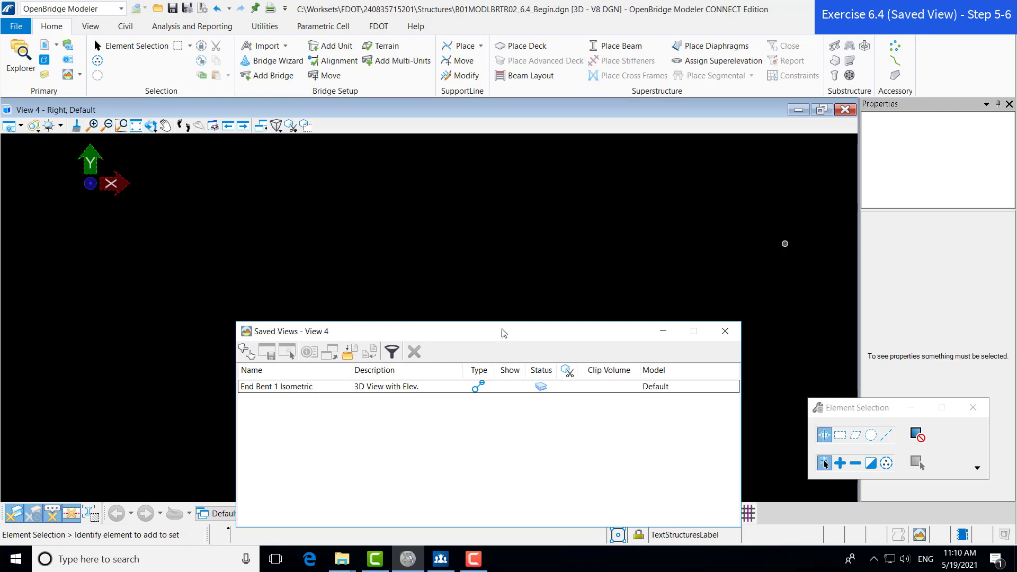
left_click_drag(484, 334, 625, 234)
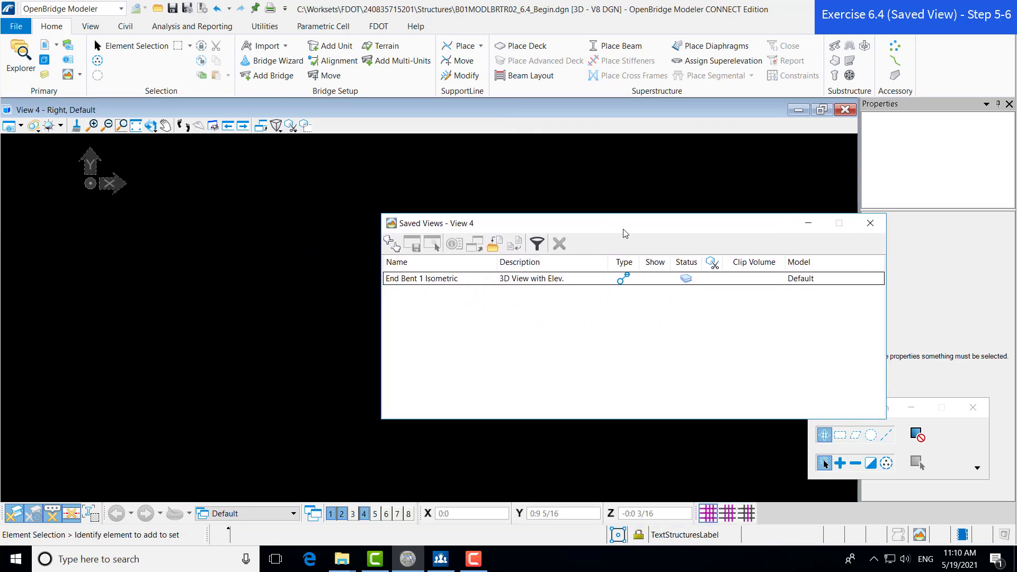
Apply the End Bent 1 Isometric saved view to View 4.
left_click(418, 279)
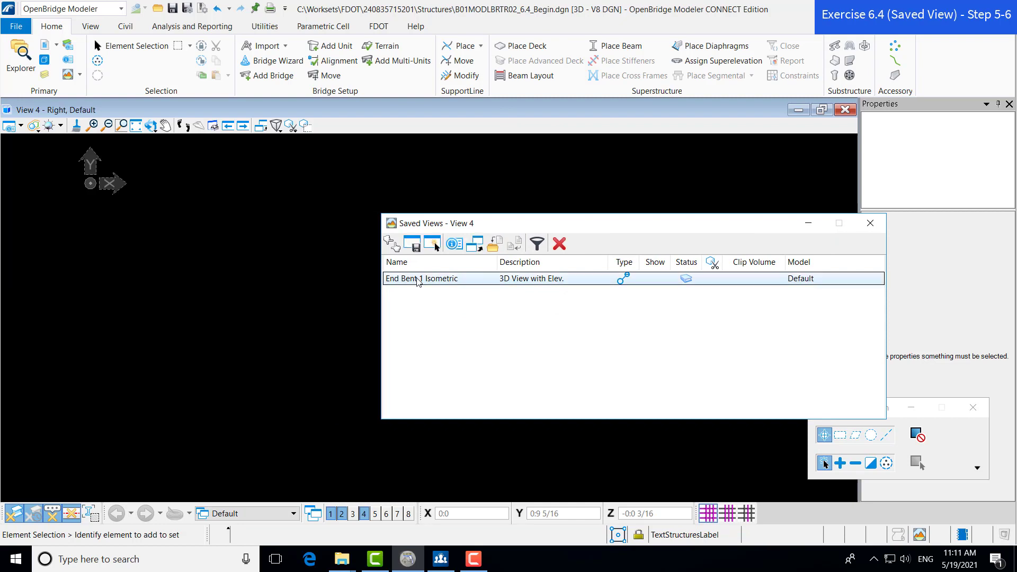
left_click(433, 244)
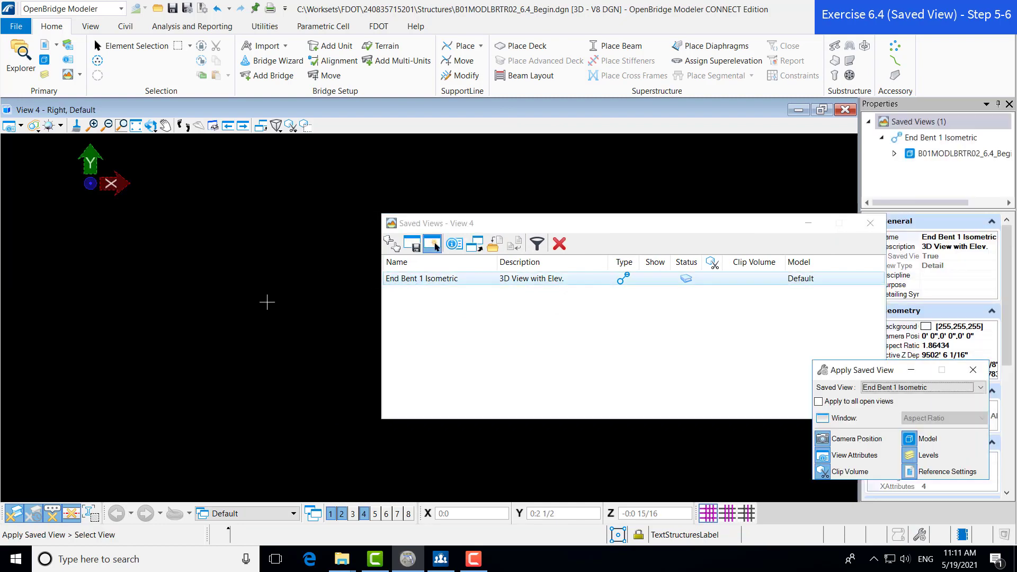
left_click(236, 284)
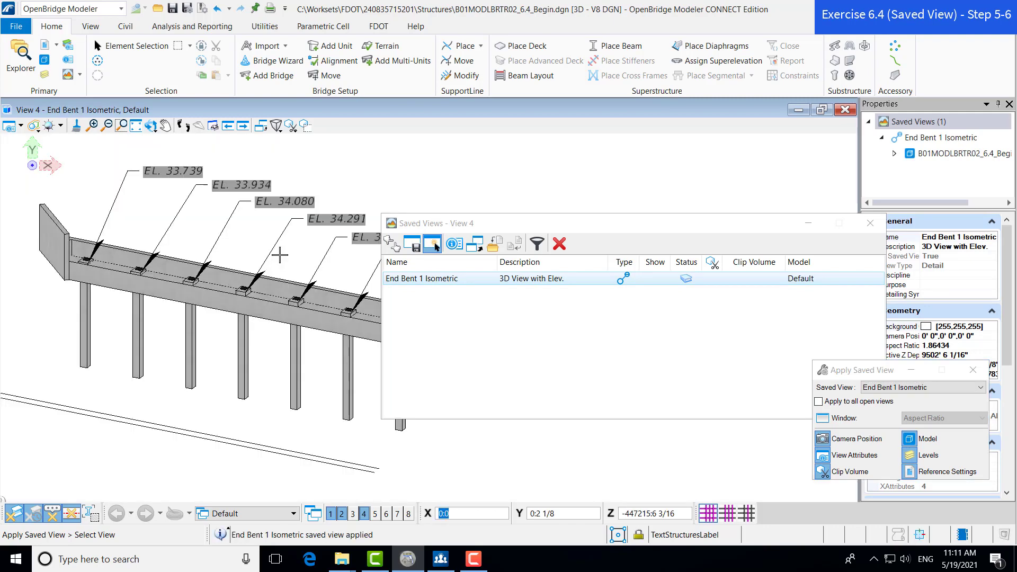
Clear the dialogs away from the end bent in View 4 and examine the applied saved view with its elevation notes.
left_click(473, 226)
left_click_drag(473, 226, 649, 240)
scroll(420, 355, "down", 2)
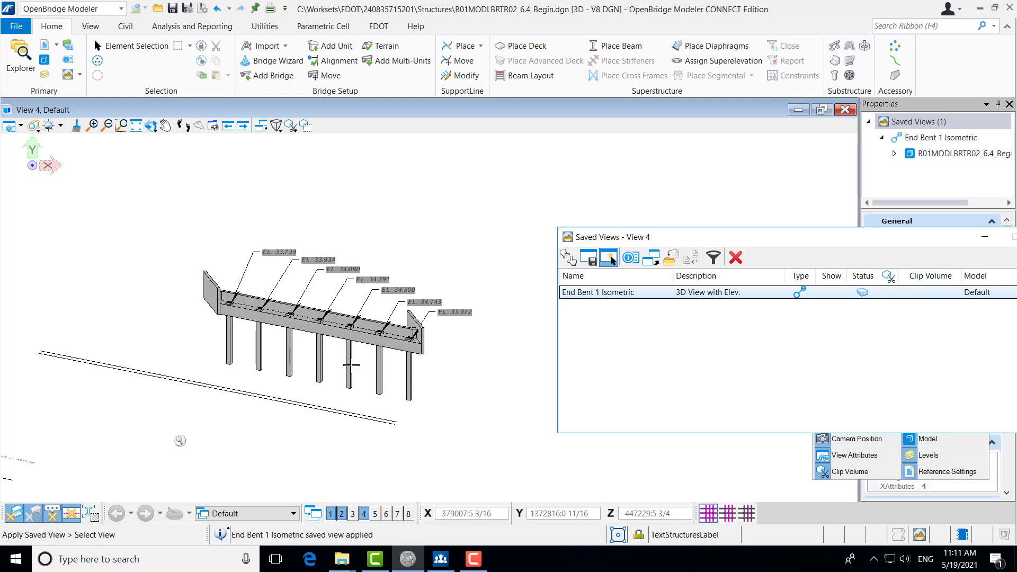
scroll(375, 362, "up", 2)
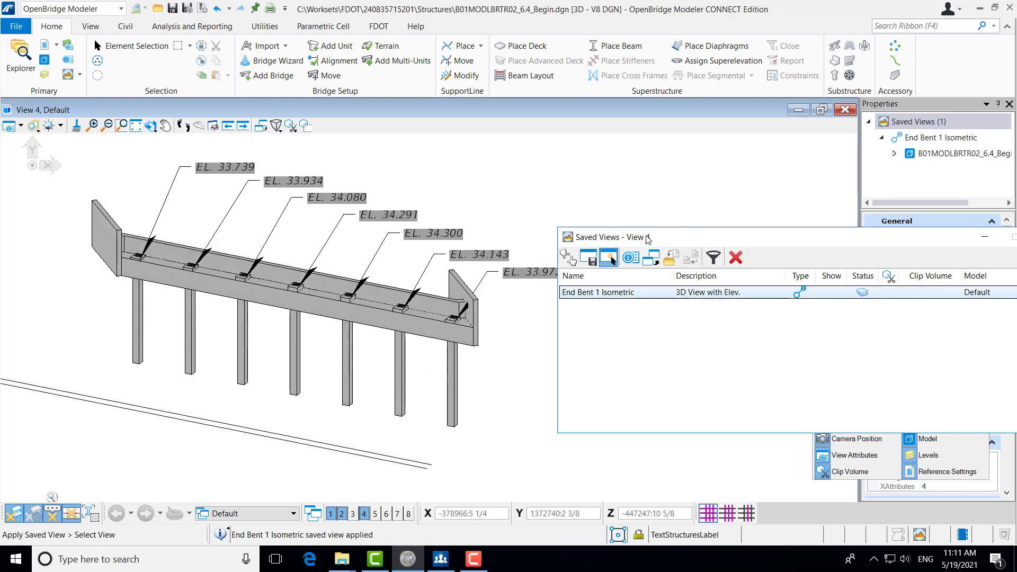
left_click_drag(687, 239, 442, 166)
left_click_drag(849, 374, 644, 381)
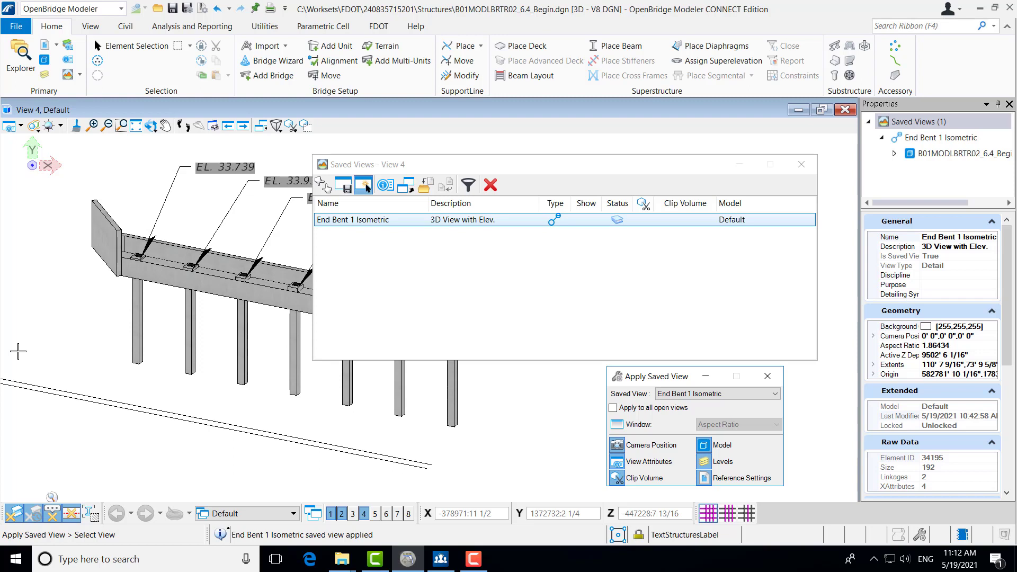
left_click_drag(406, 165, 648, 179)
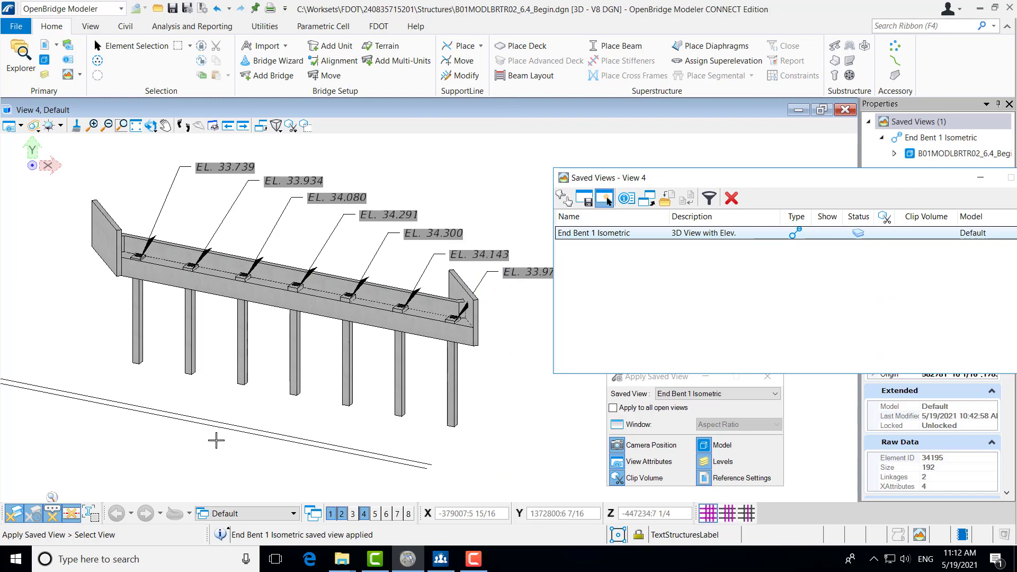